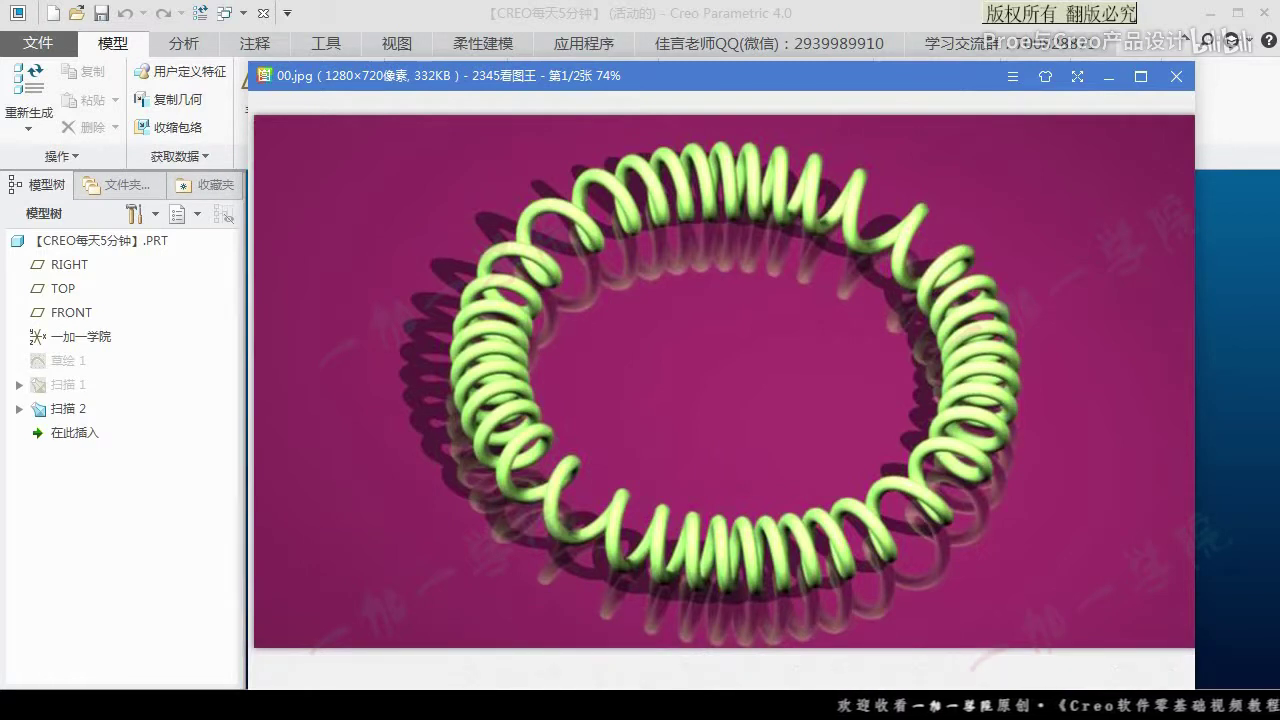
Nudge the spring image into place, circle its lower and upper coils, then clear the marks.
drag(743, 494, 747, 461)
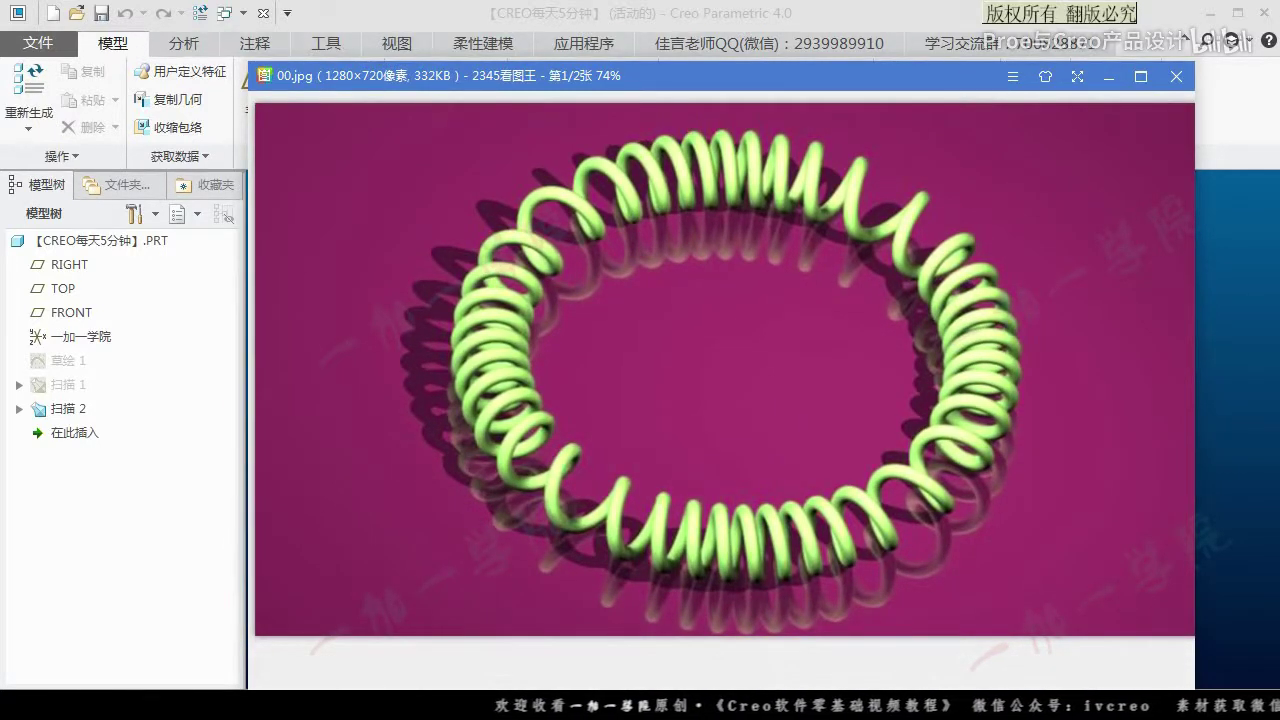
drag(697, 400, 726, 398)
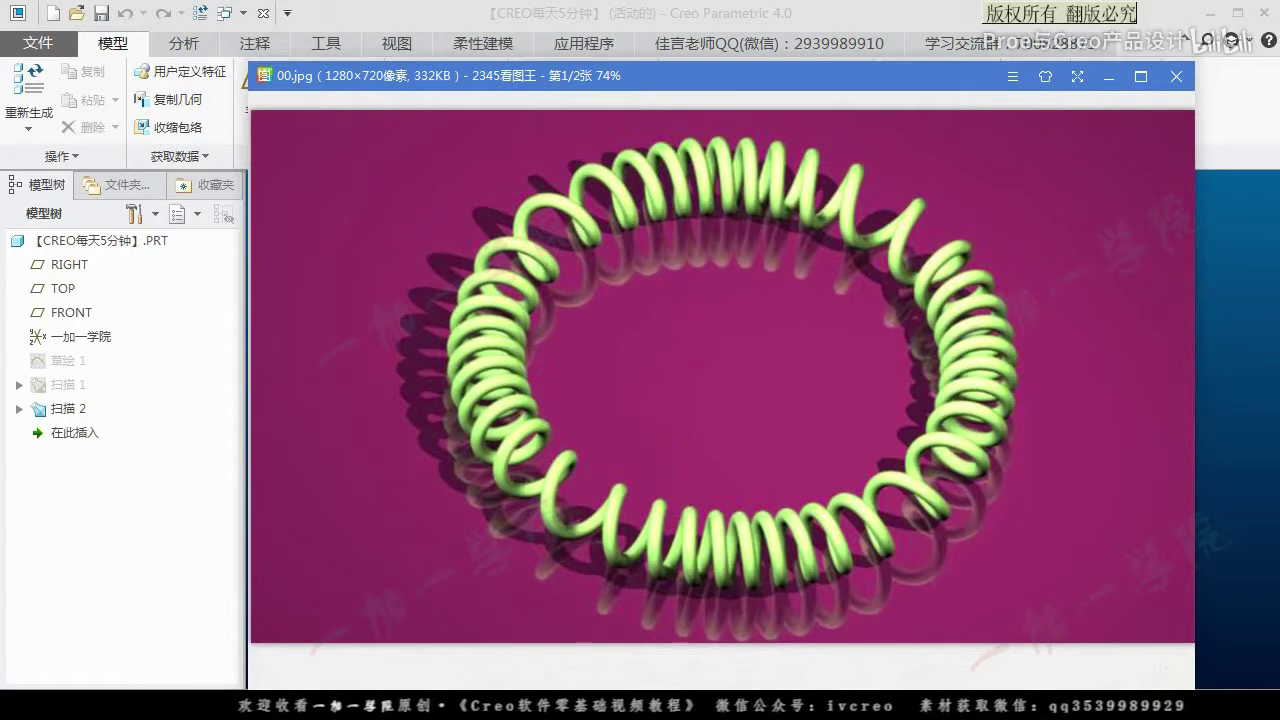
click(580, 483)
drag(545, 498, 596, 463)
drag(484, 334, 492, 328)
click(440, 368)
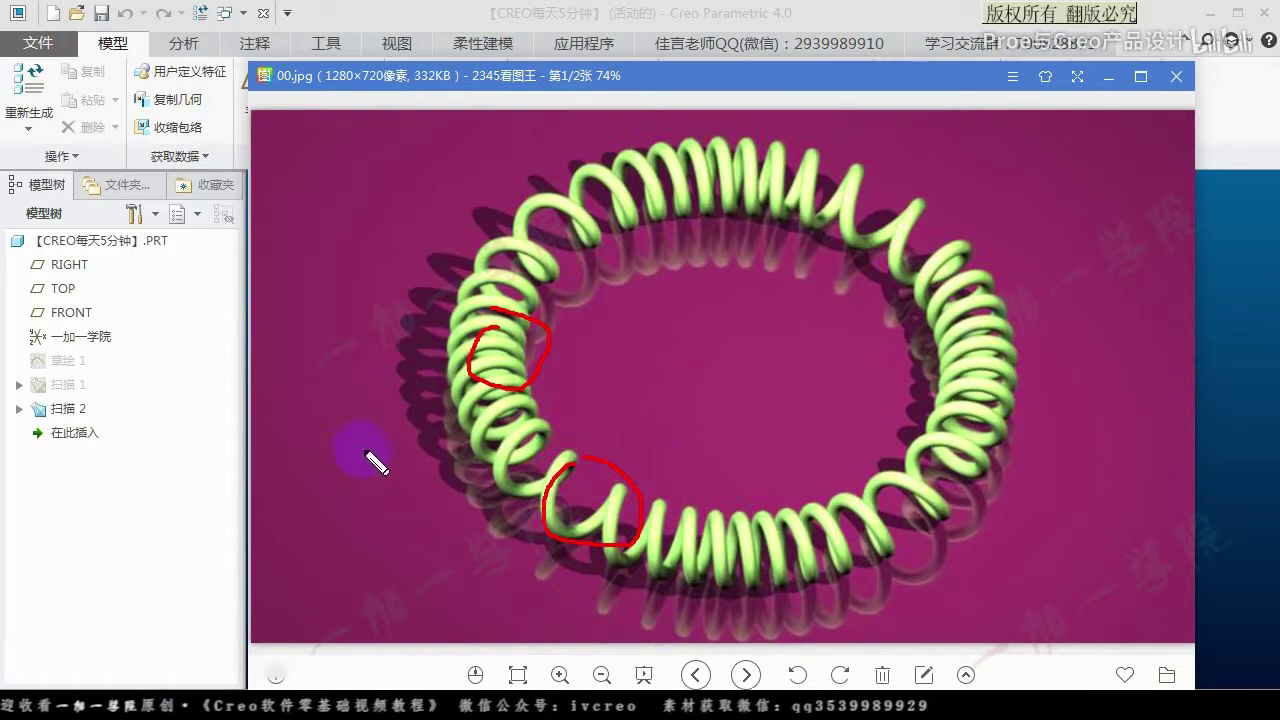
drag(562, 468, 572, 488)
drag(525, 343, 500, 343)
drag(548, 242, 615, 215)
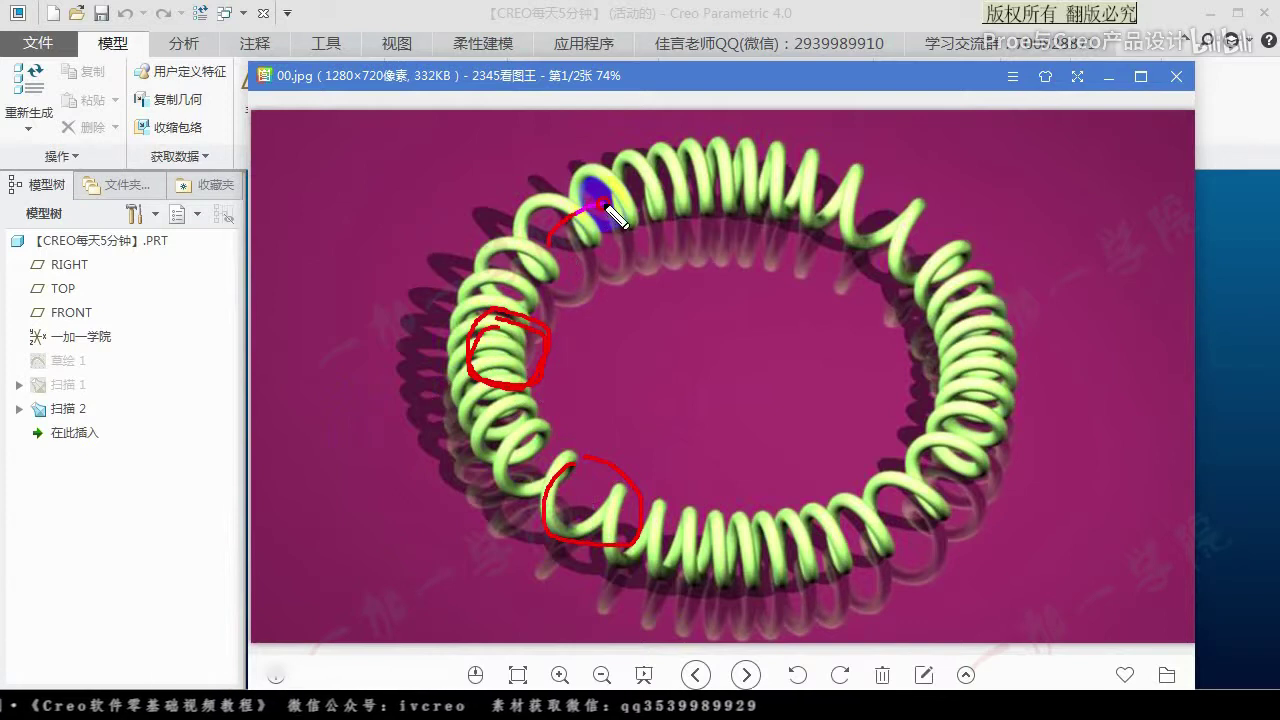
right_click(505, 350)
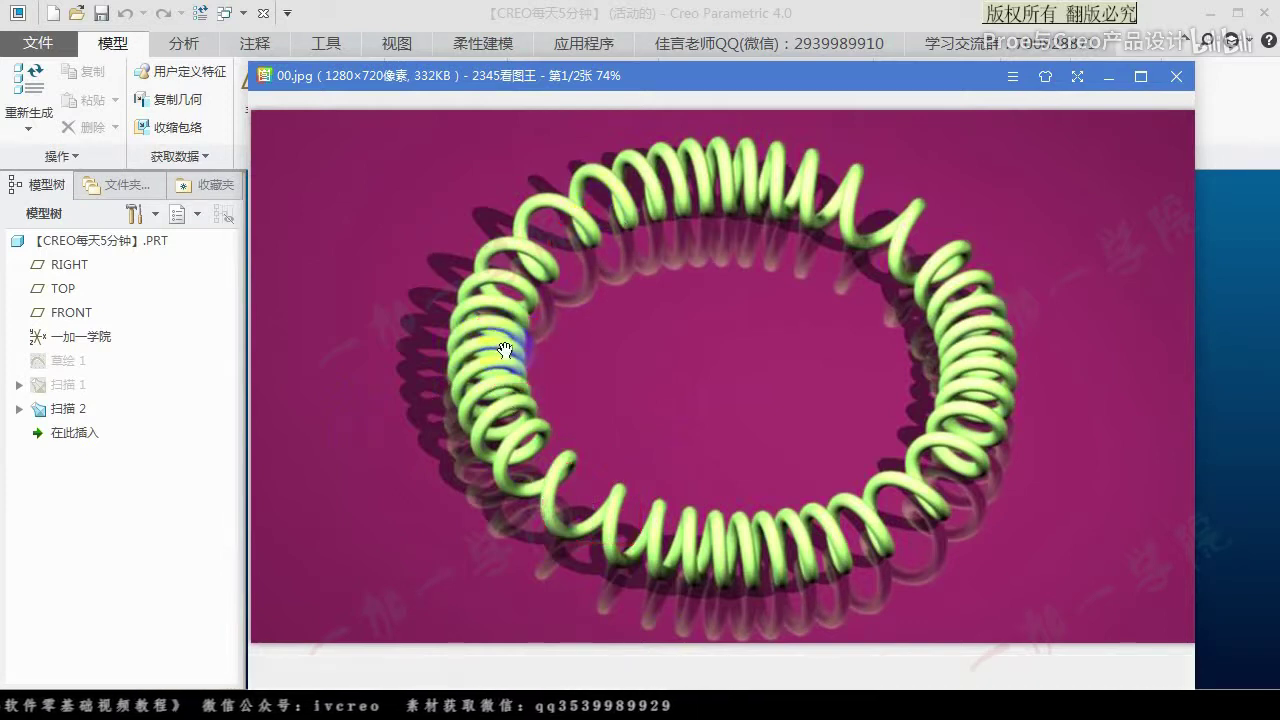
Mark the coil direction around the ring and trace the helix winding, clearing each.
drag(482, 312, 487, 392)
drag(528, 248, 592, 207)
drag(705, 176, 765, 184)
drag(882, 210, 922, 248)
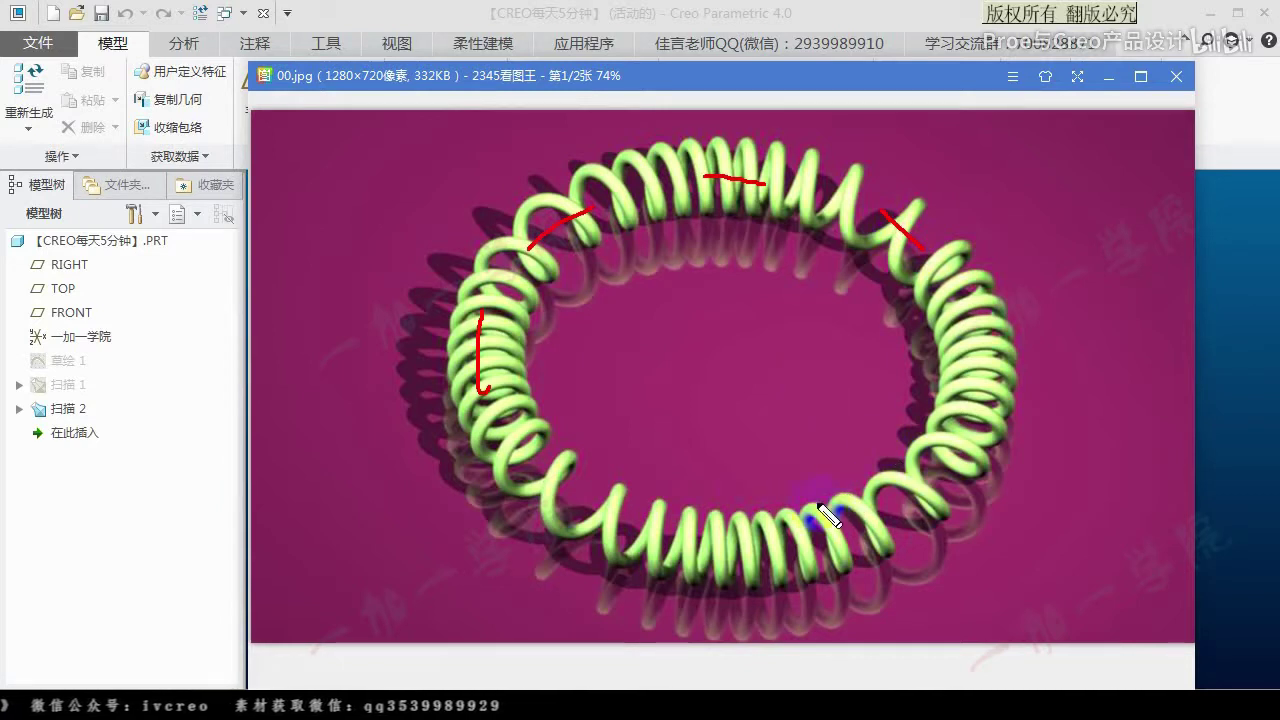
right_click(548, 457)
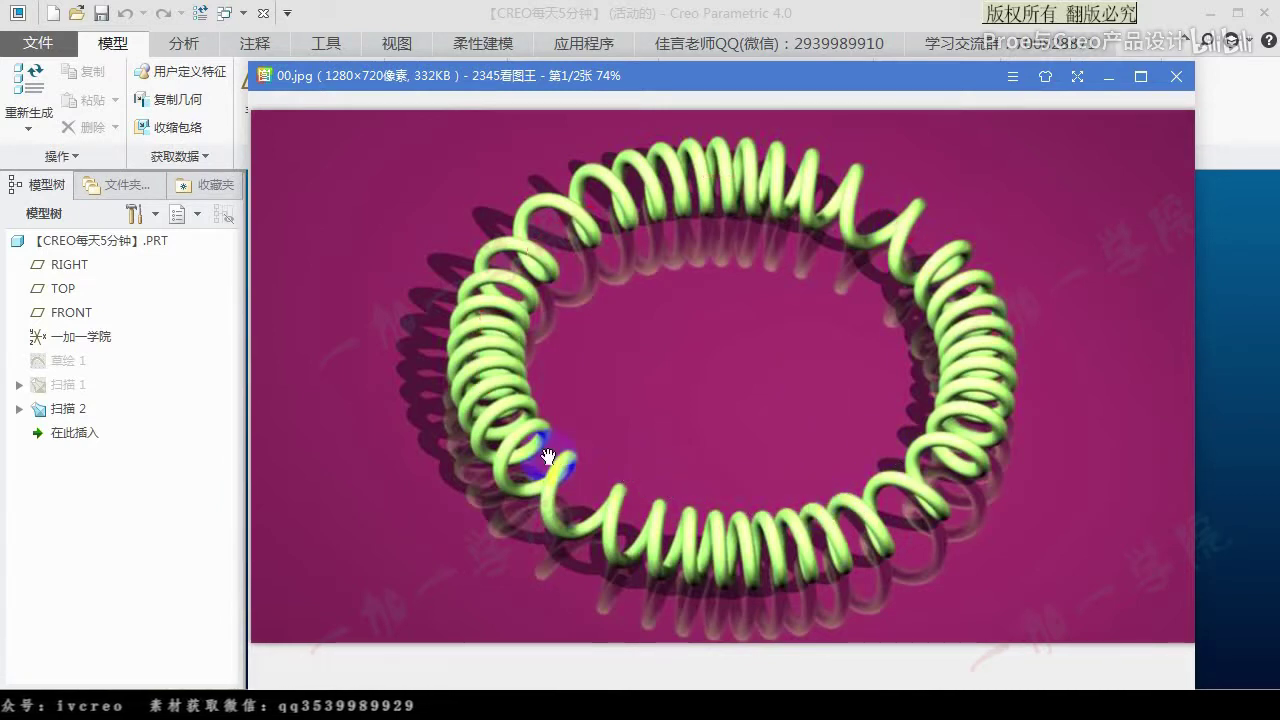
mouse_move(463, 368)
mouse_down()
mouse_move(509, 371)
mouse_move(523, 286)
mouse_move(612, 243)
mouse_up()
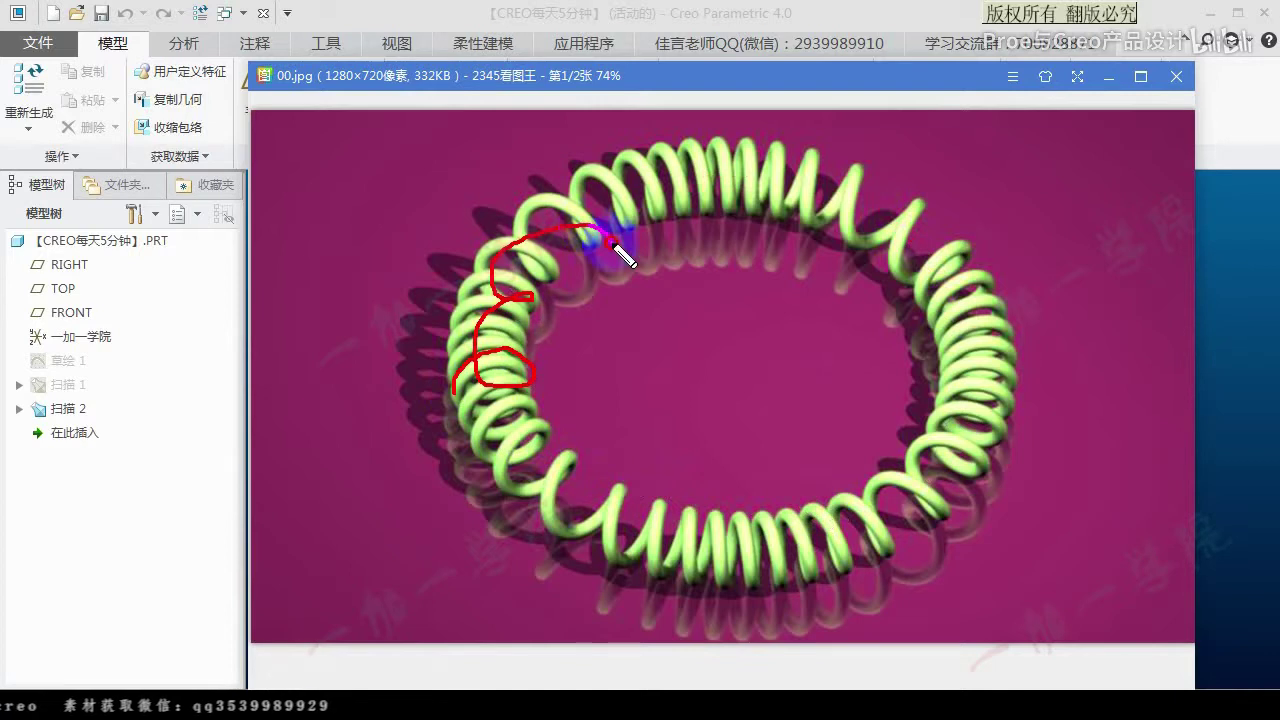
right_click(625, 305)
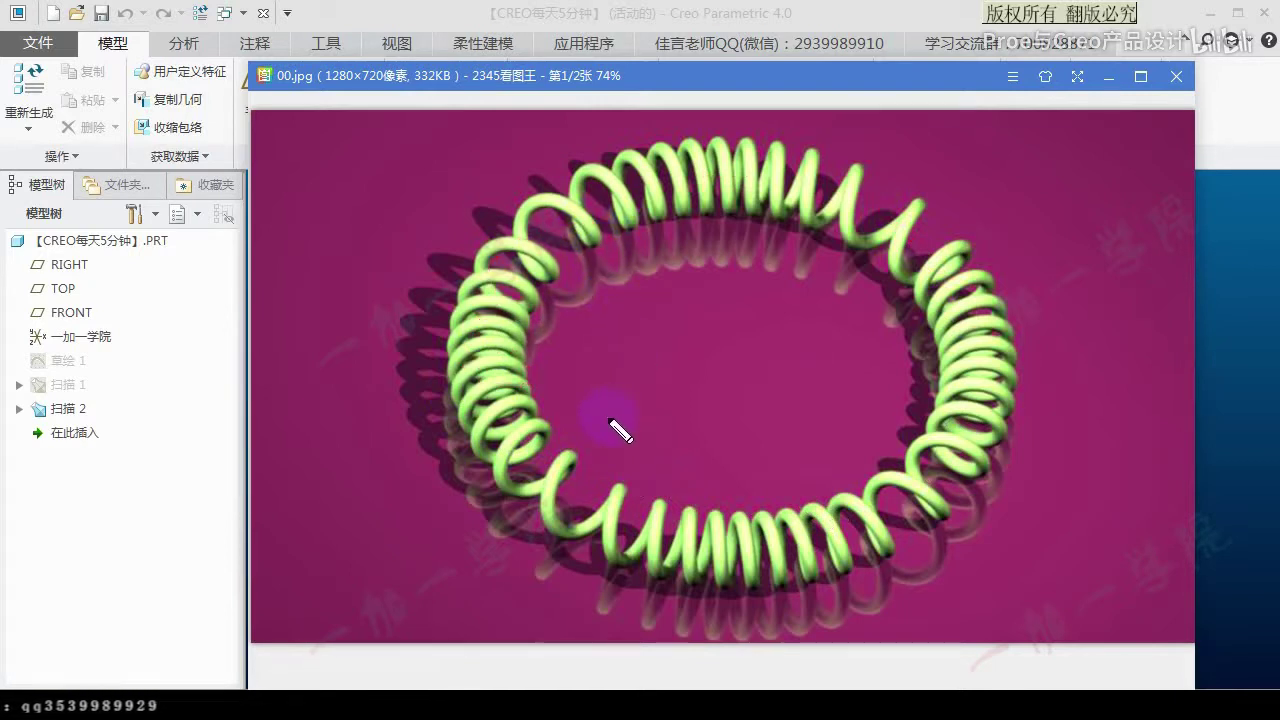
Trace the circular path and circle the top-left coils, then close the image viewer.
mouse_move(515, 445)
mouse_down()
mouse_move(509, 329)
mouse_move(586, 194)
mouse_move(957, 343)
mouse_move(890, 465)
mouse_move(939, 488)
mouse_up()
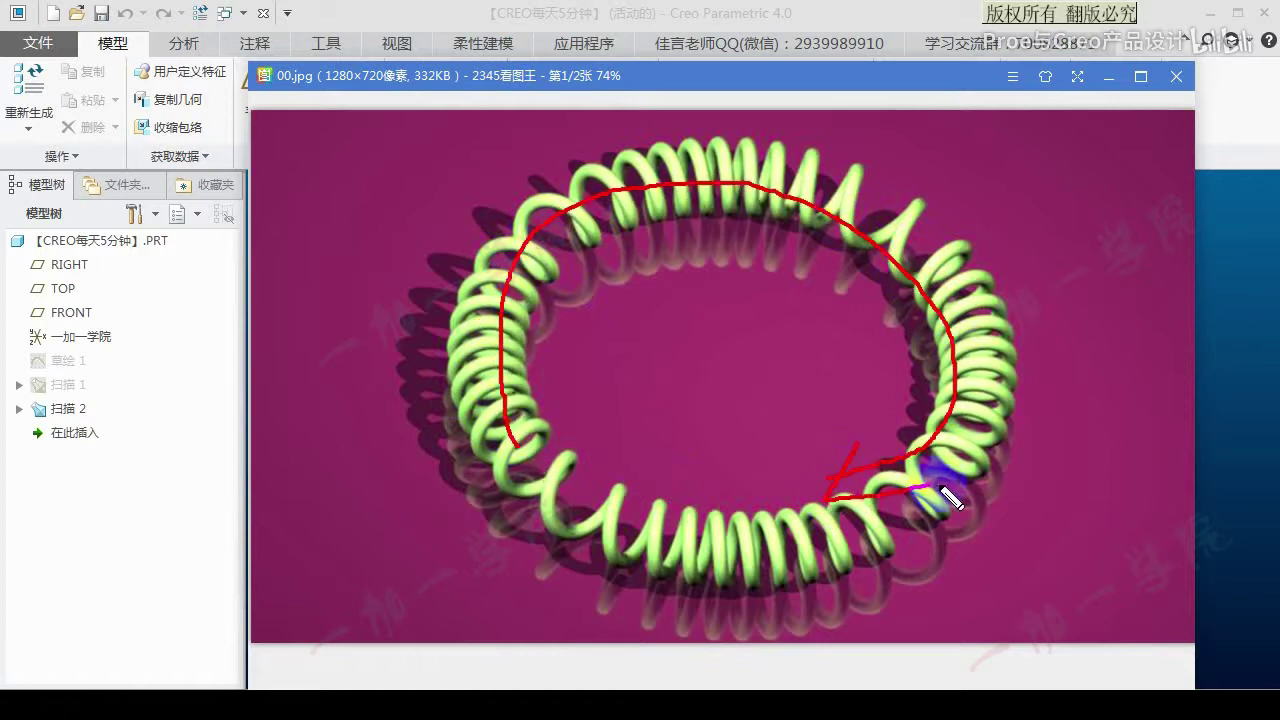
right_click(640, 370)
mouse_move(585, 158)
mouse_down()
mouse_move(614, 257)
mouse_move(508, 165)
mouse_up()
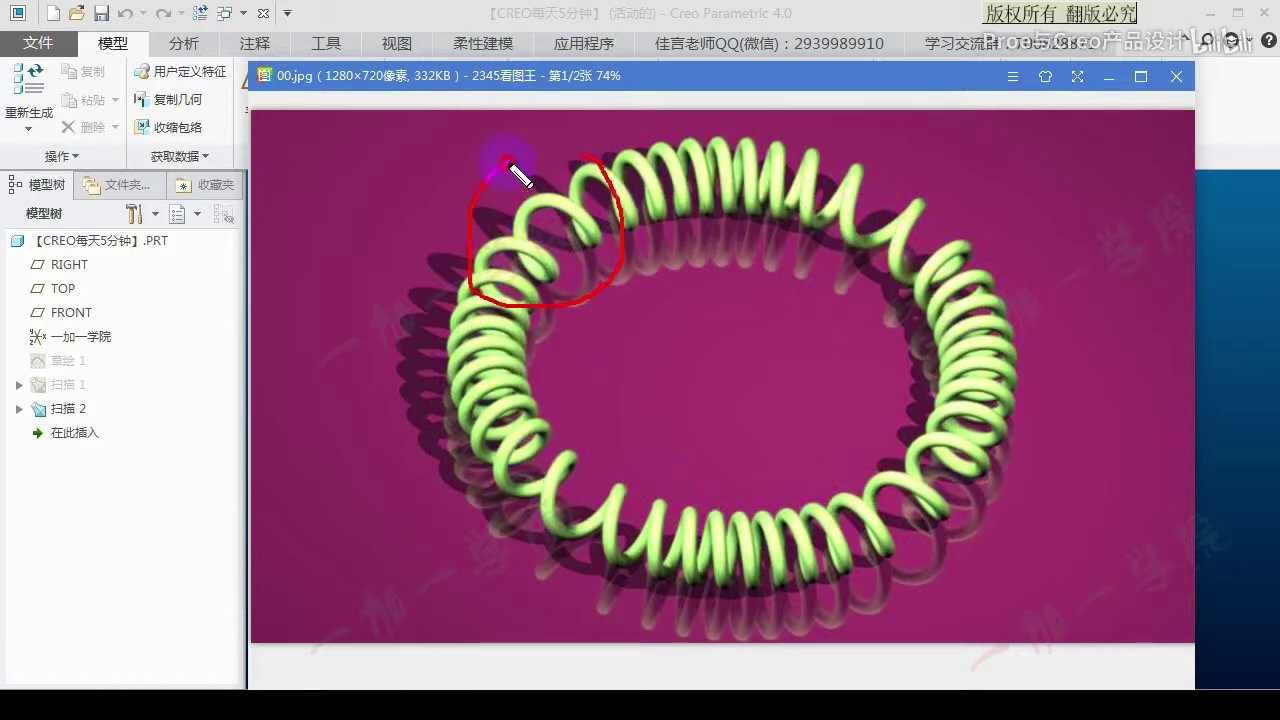
right_click(578, 183)
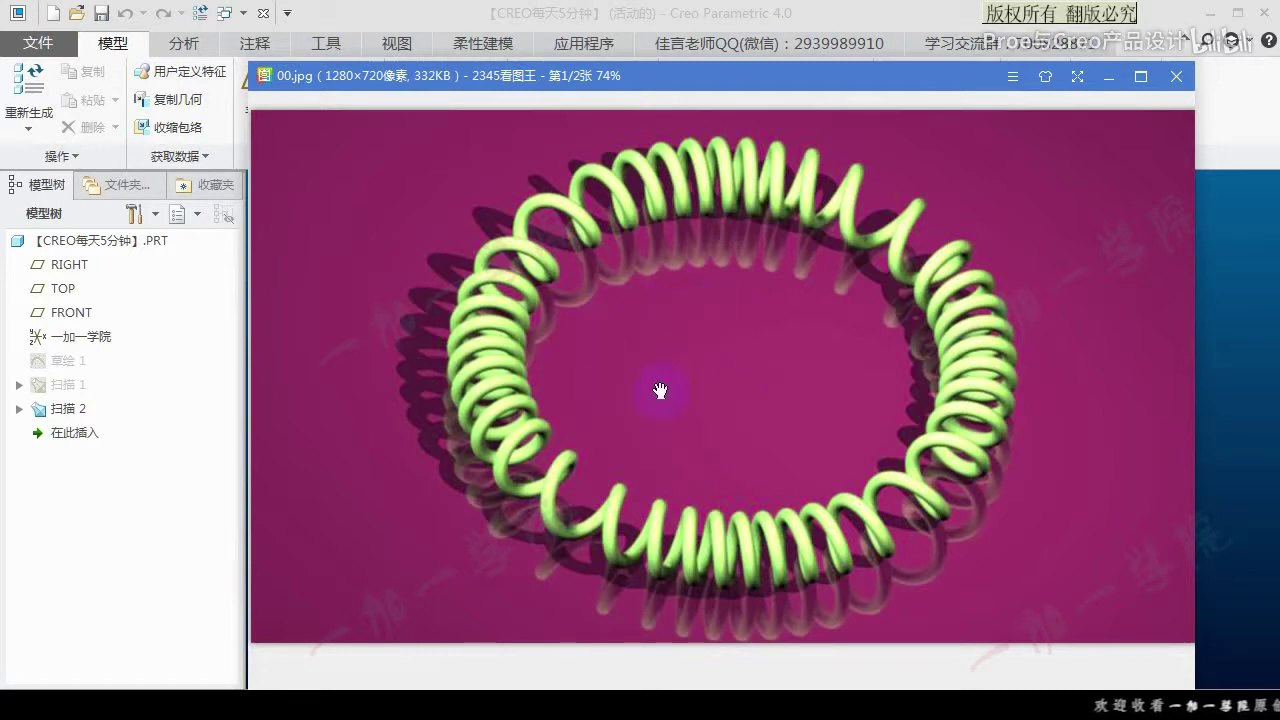
click(137, 531)
Roll the model back to just after 草绘 1, then move Insert Here back below 扫描 1.
mouse_move(695, 382)
middle_down()
mouse_move(737, 406)
mouse_move(728, 394)
mouse_move(750, 395)
middle_up()
click(66, 362)
click(113, 308)
middle_drag(479, 348, 233, 451)
drag(106, 431, 69, 380)
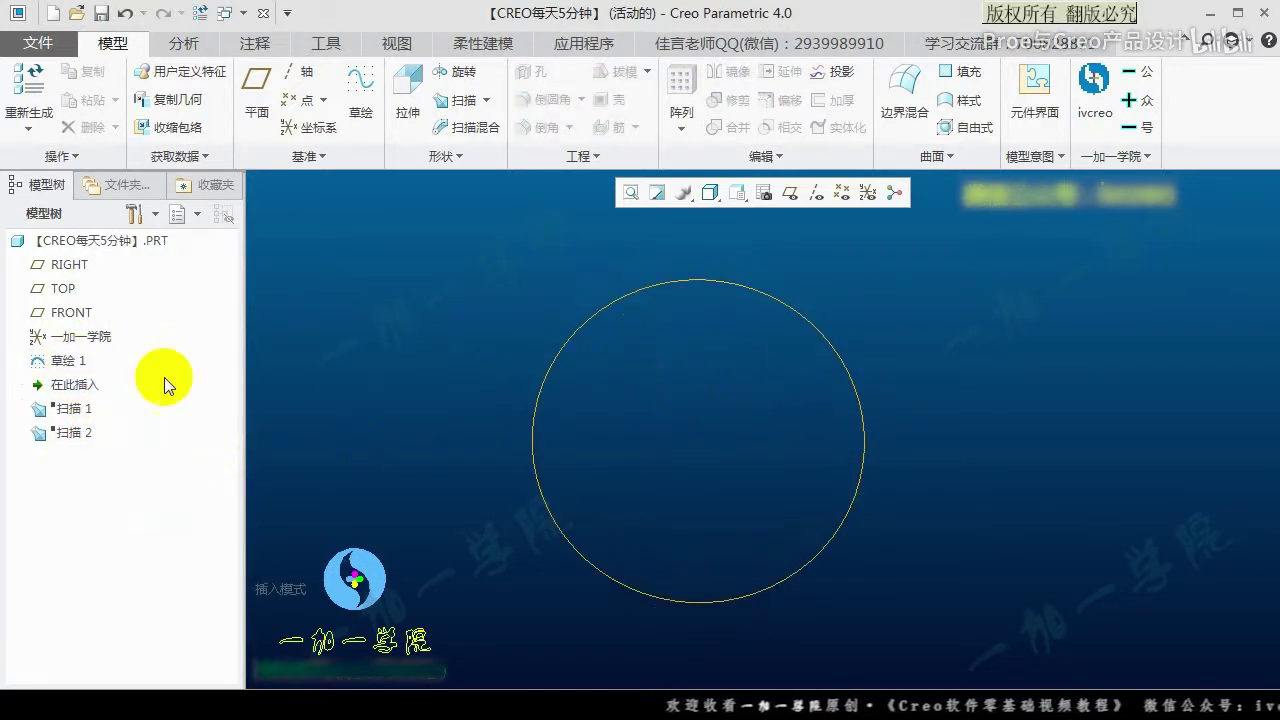
drag(70, 384, 70, 420)
click(68, 384)
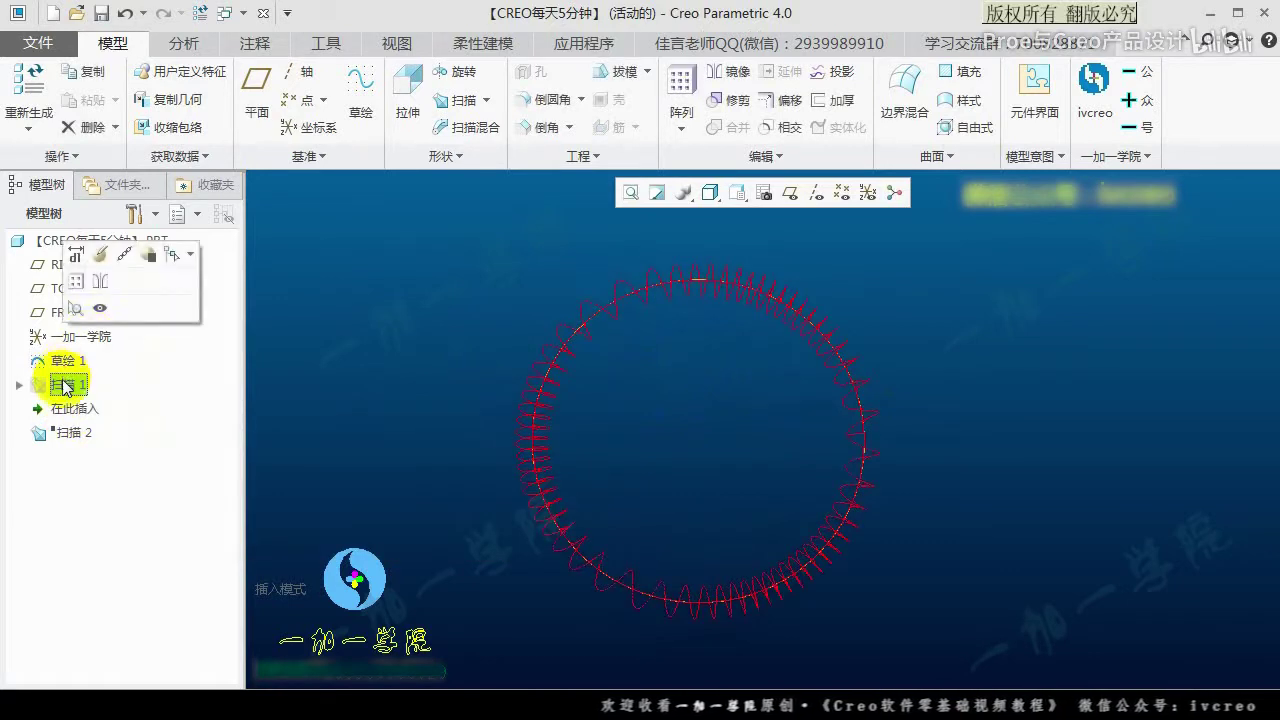
click(101, 308)
Inspect the sweep ring, then reopen 扫描 1 with Edit Definition.
mouse_move(678, 393)
middle_down()
mouse_move(616, 336)
mouse_move(627, 390)
mouse_move(673, 425)
mouse_move(662, 402)
mouse_move(522, 452)
middle_up()
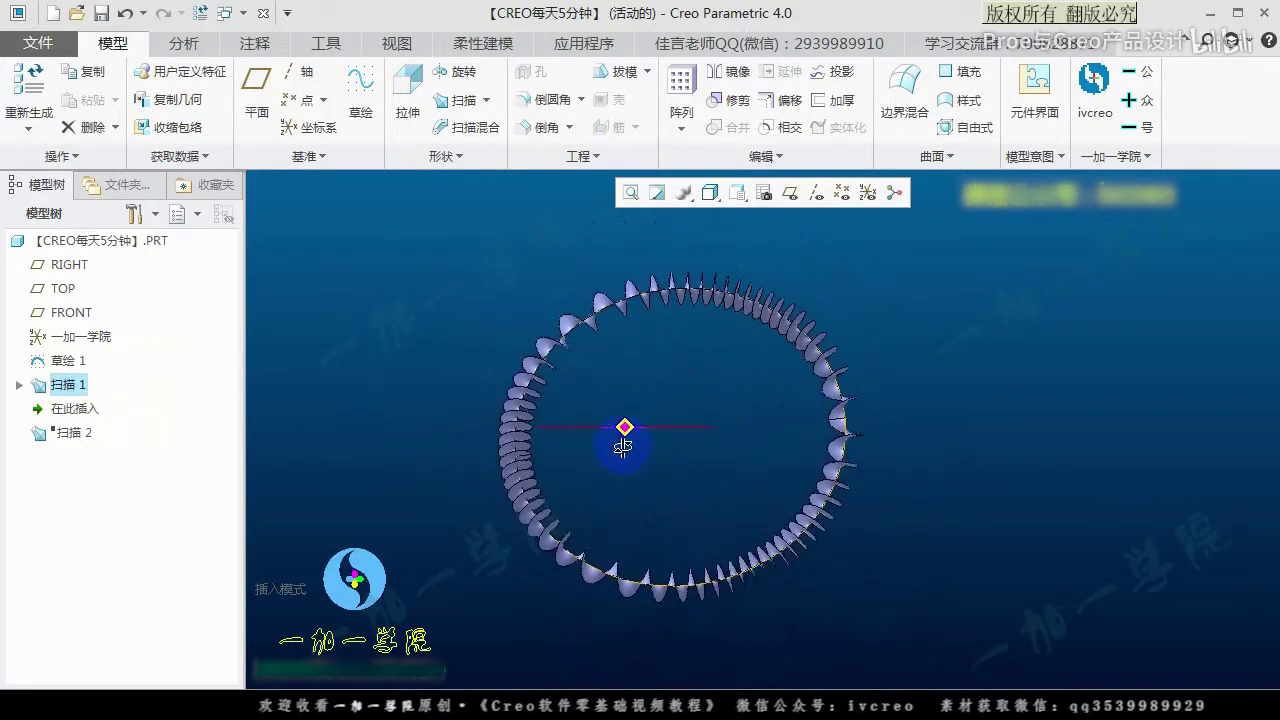
click(522, 452)
click(716, 477)
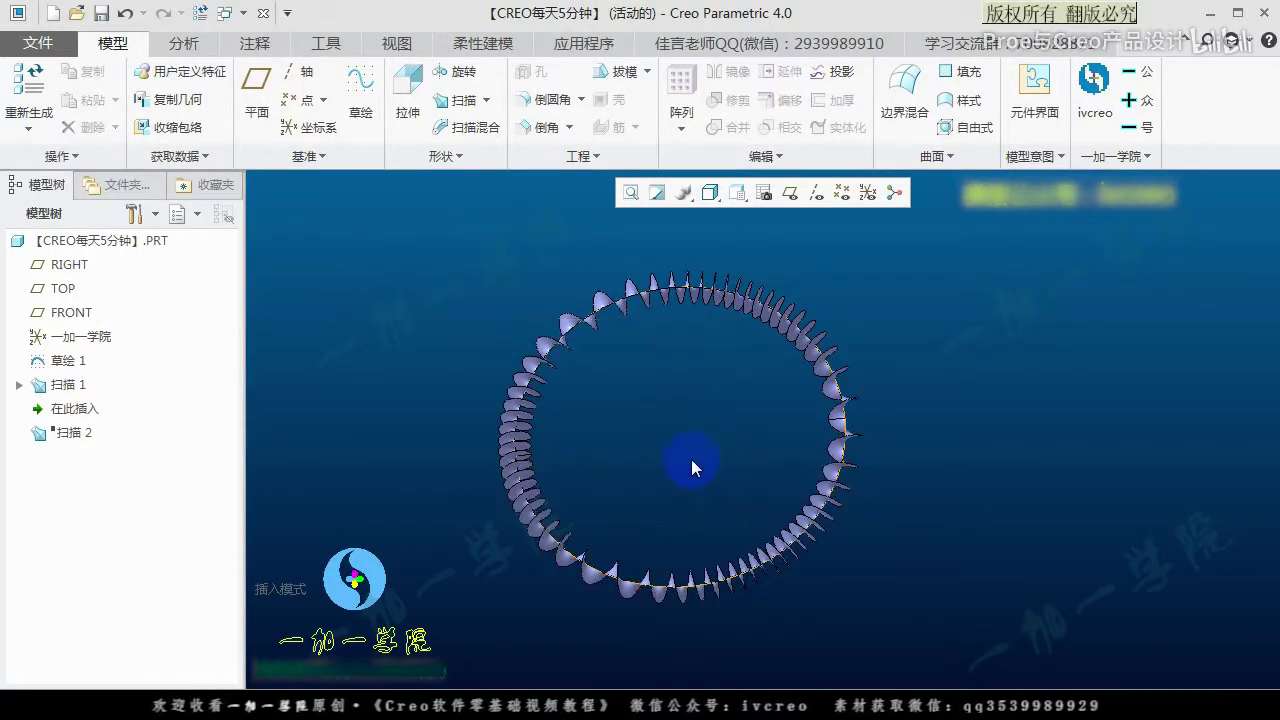
click(62, 386)
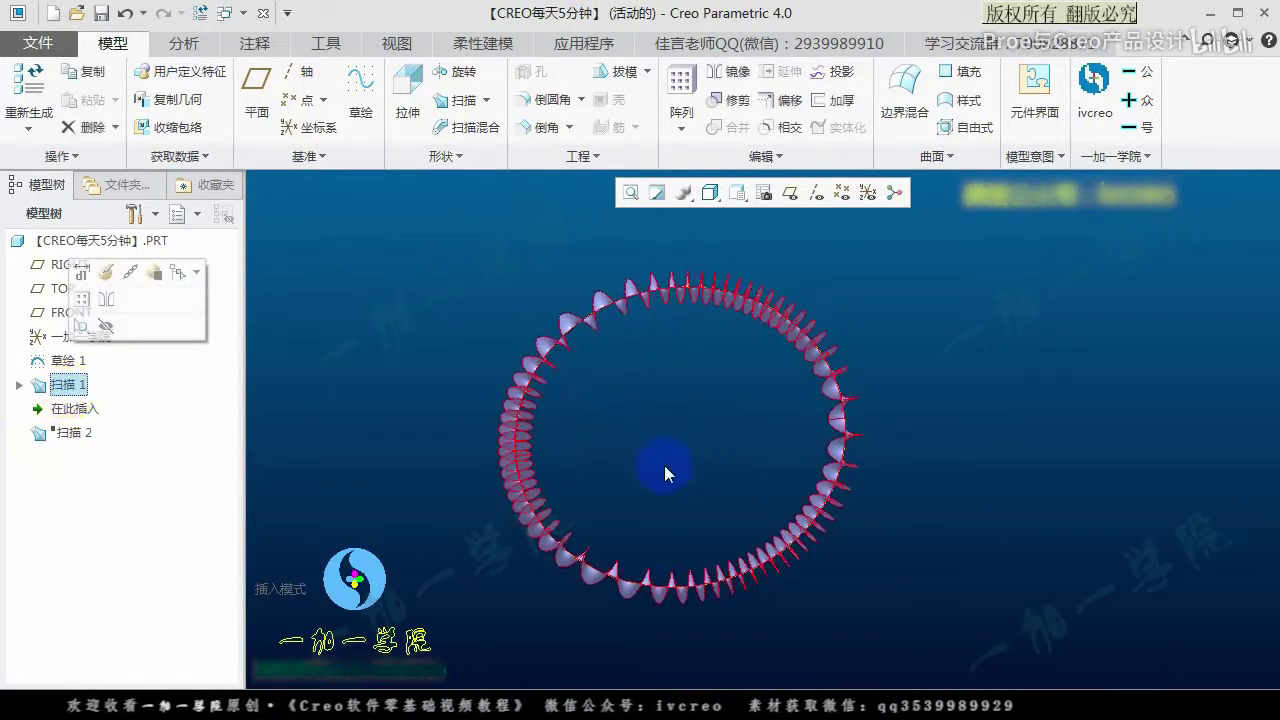
click(62, 388)
click(62, 386)
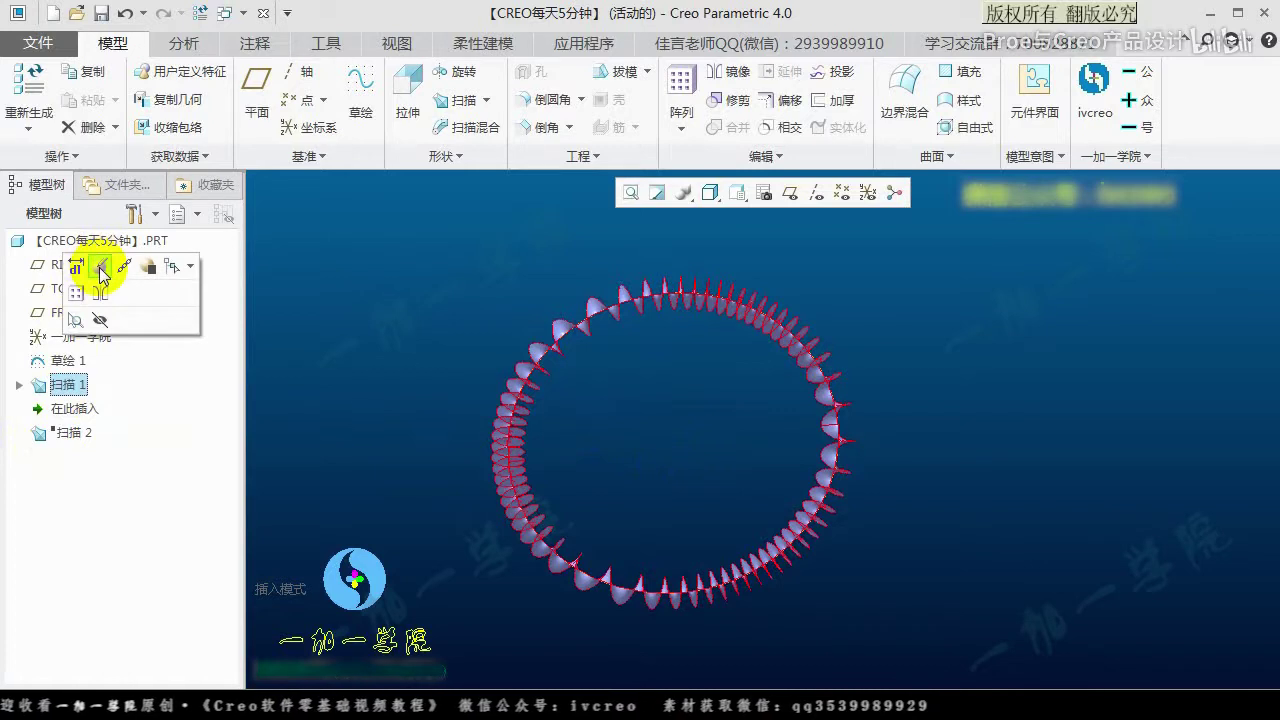
click(101, 268)
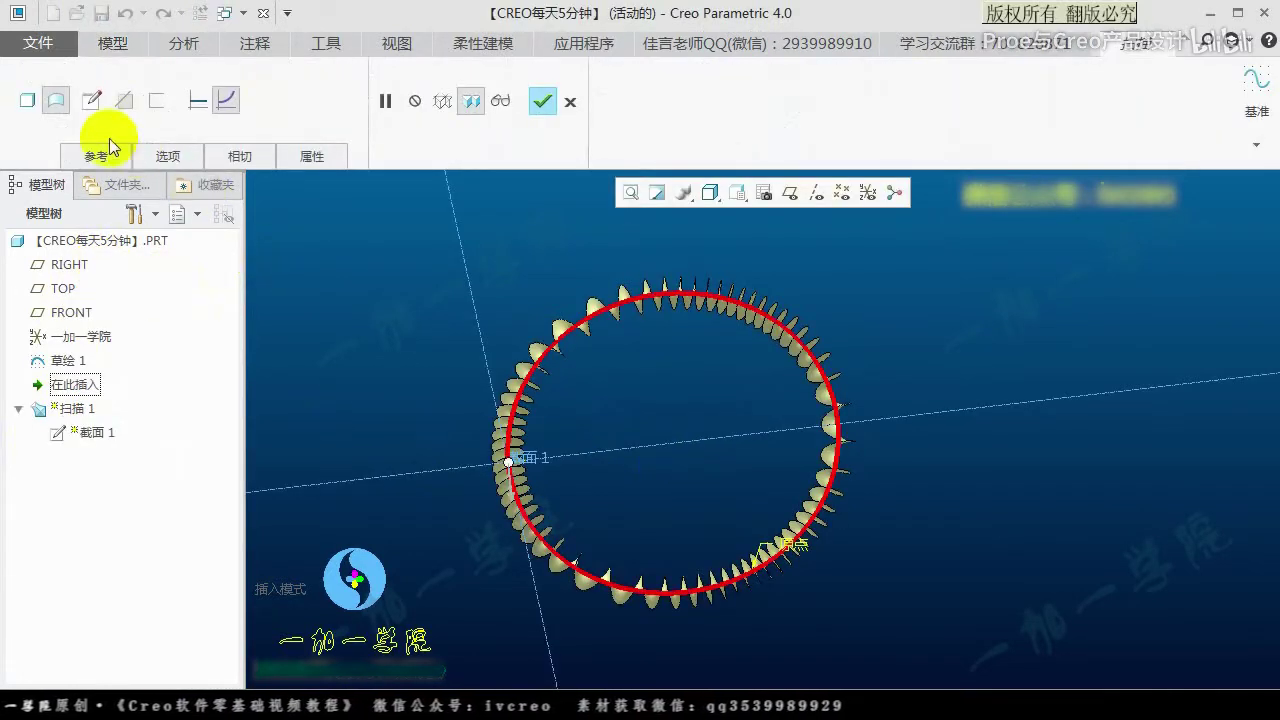
Open the sweep section sketch and display its relation sd6=360*60*(trajpar+sin(360*3*trajpar)*0.03).
click(91, 100)
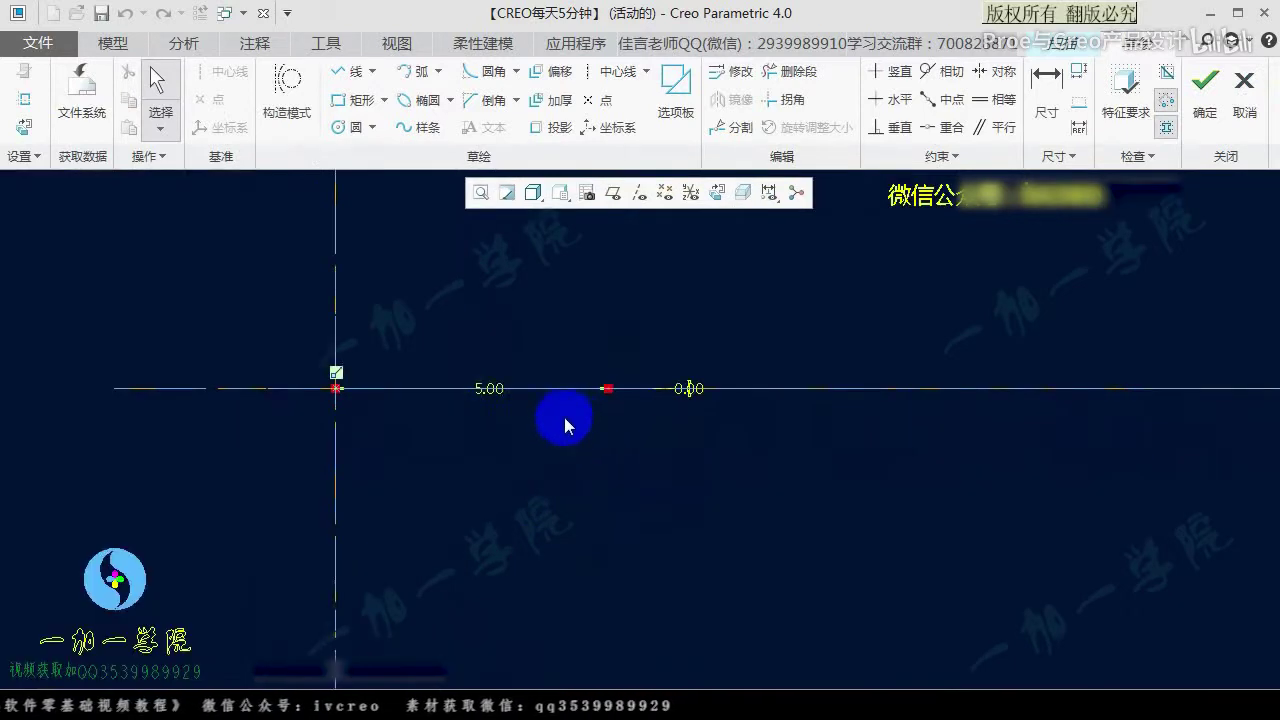
click(328, 48)
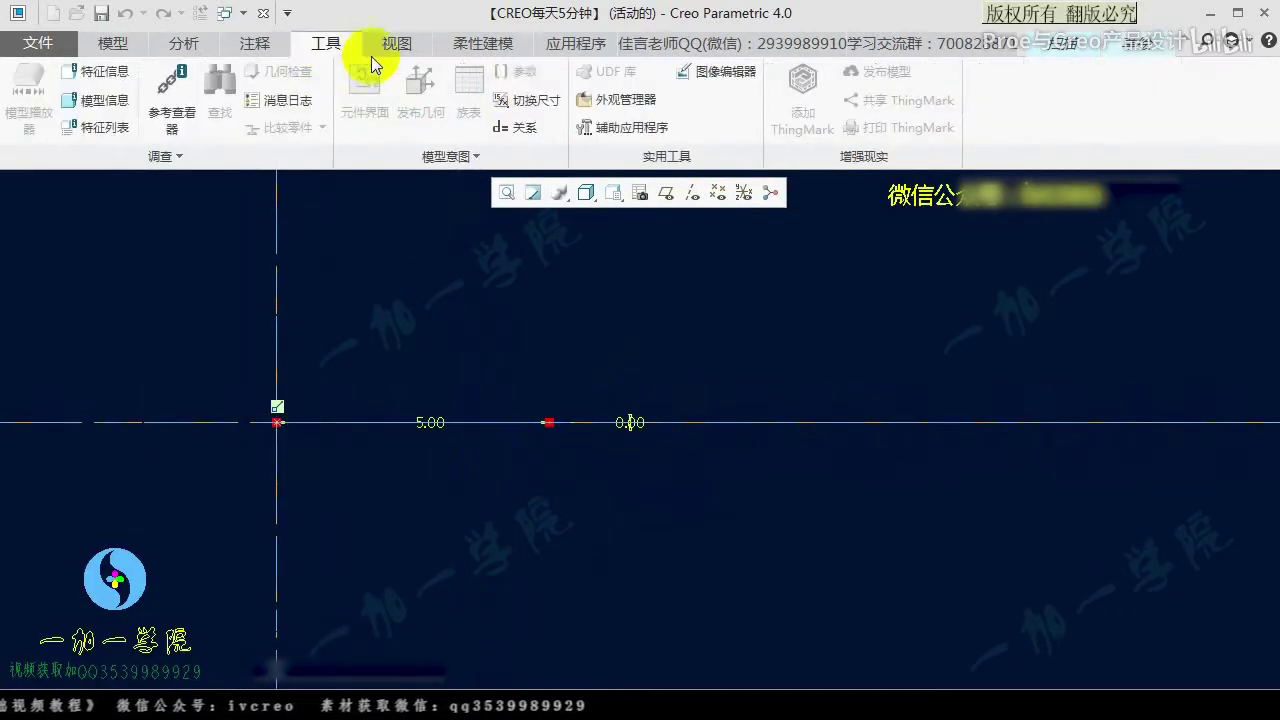
click(516, 130)
click(577, 194)
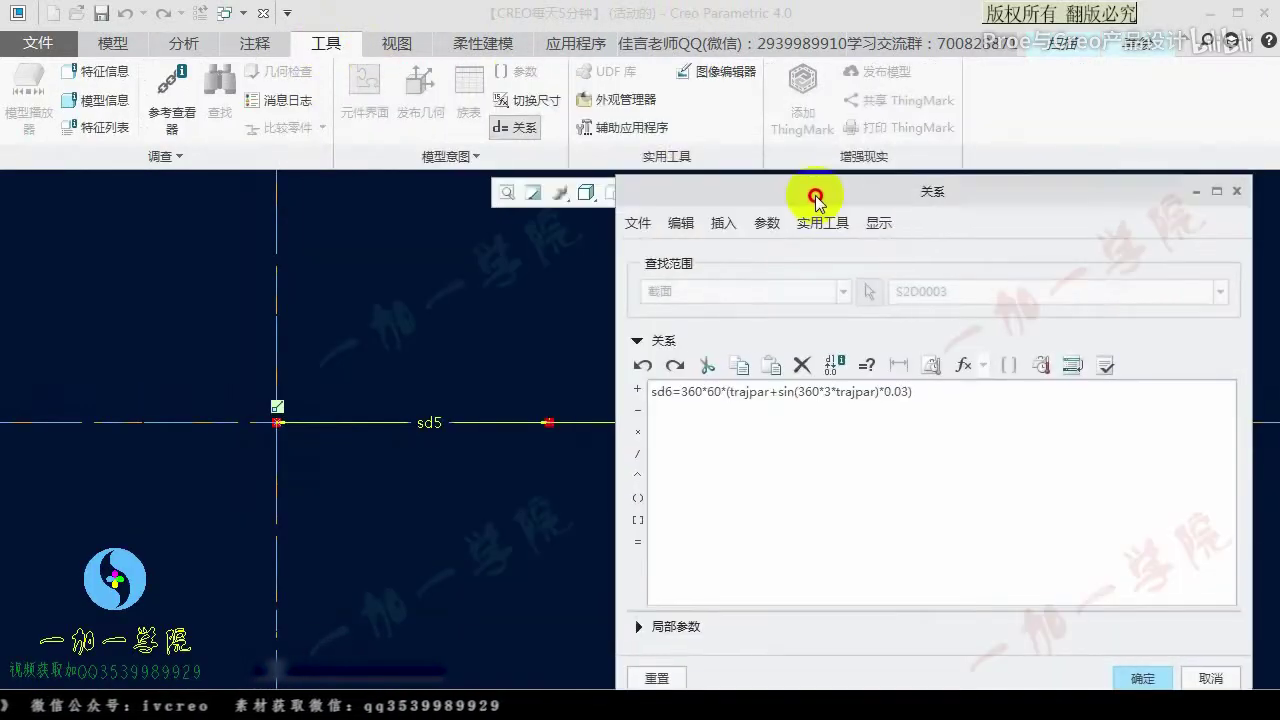
click(671, 413)
drag(843, 192, 843, 164)
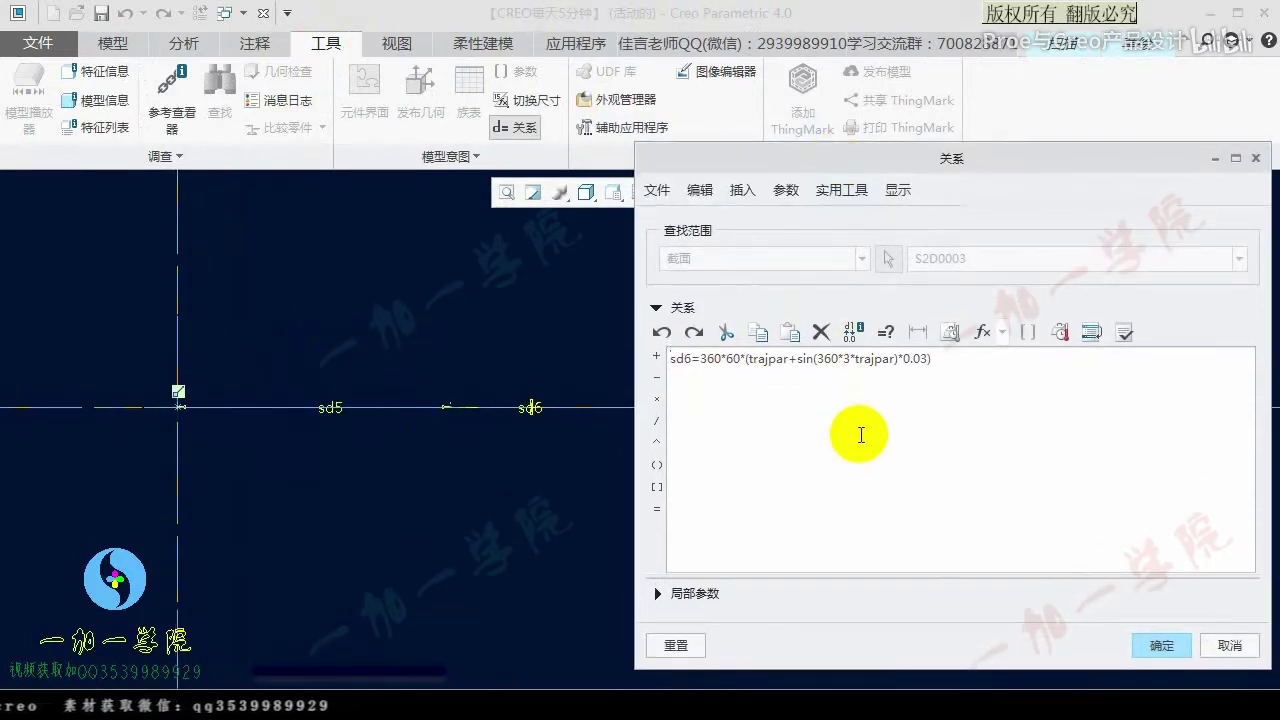
drag(663, 373, 950, 380)
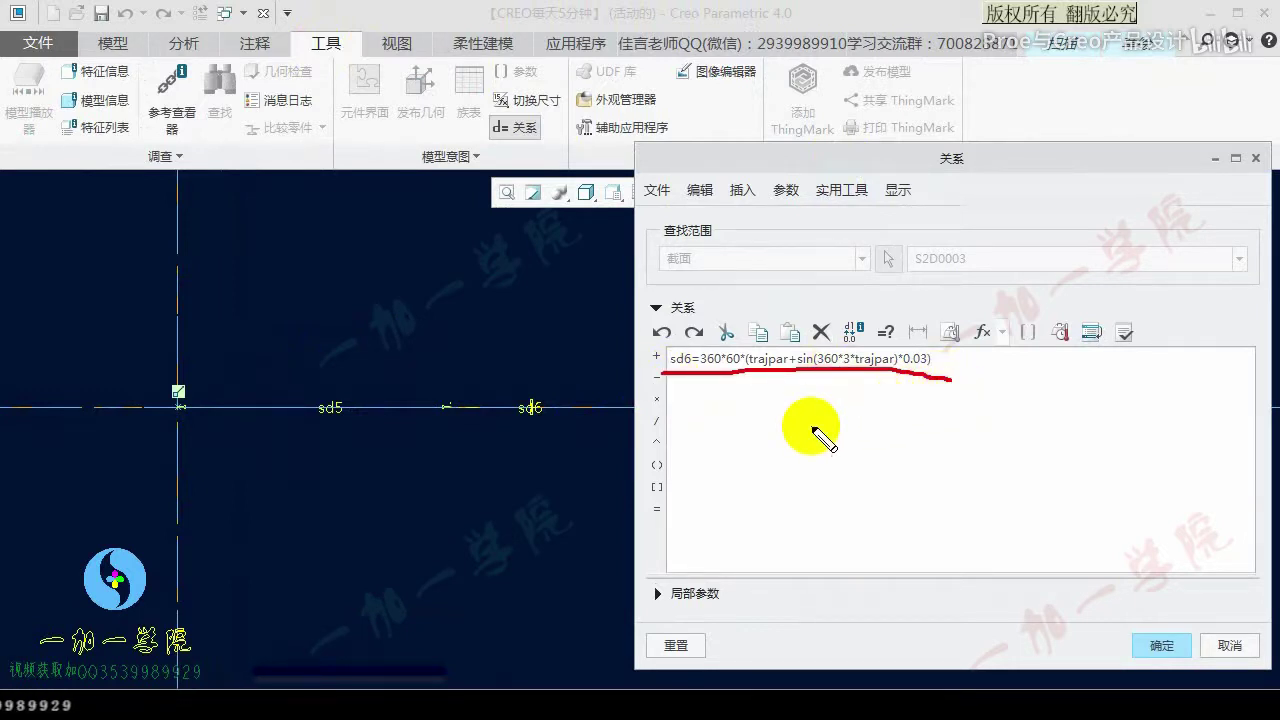
Point out the sd5 and sd6 dimensions on the section sketch.
key(Escape)
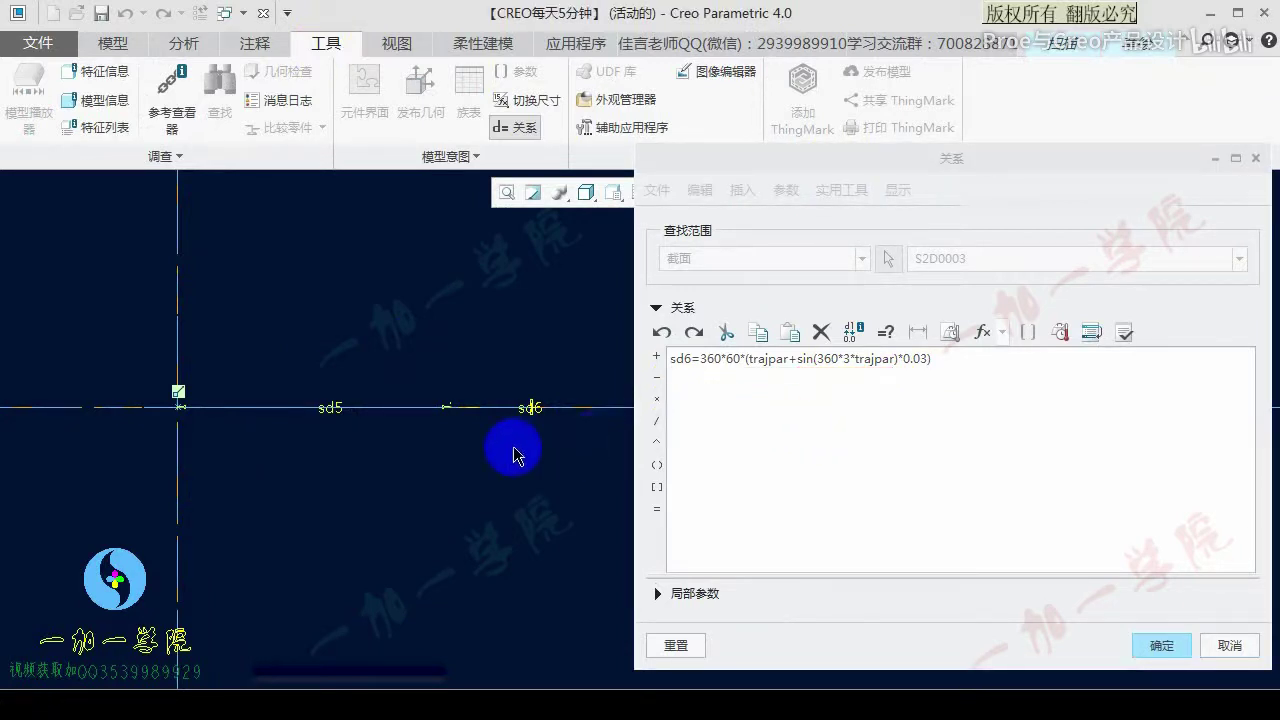
drag(312, 425, 338, 426)
drag(520, 358, 596, 372)
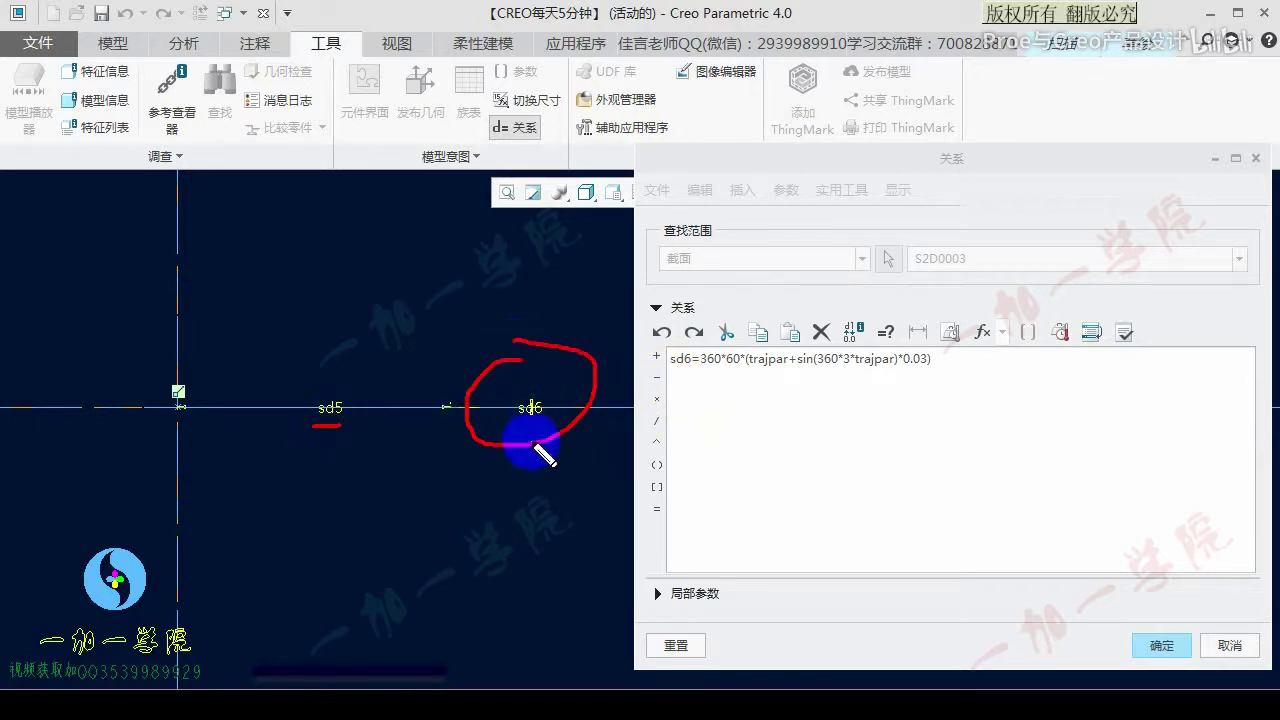
drag(528, 468, 530, 467)
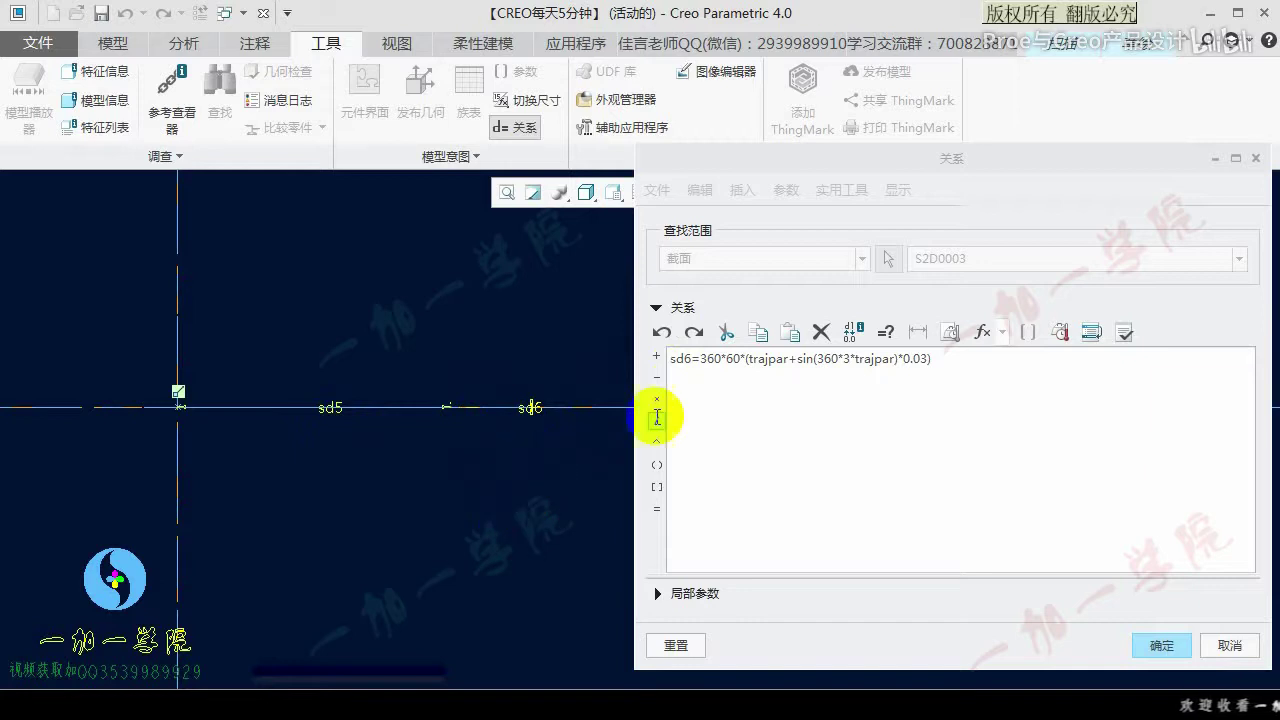
Append +30 to the sd6 relation, accept it, and reopen Relations to check the 30° angle.
click(948, 362)
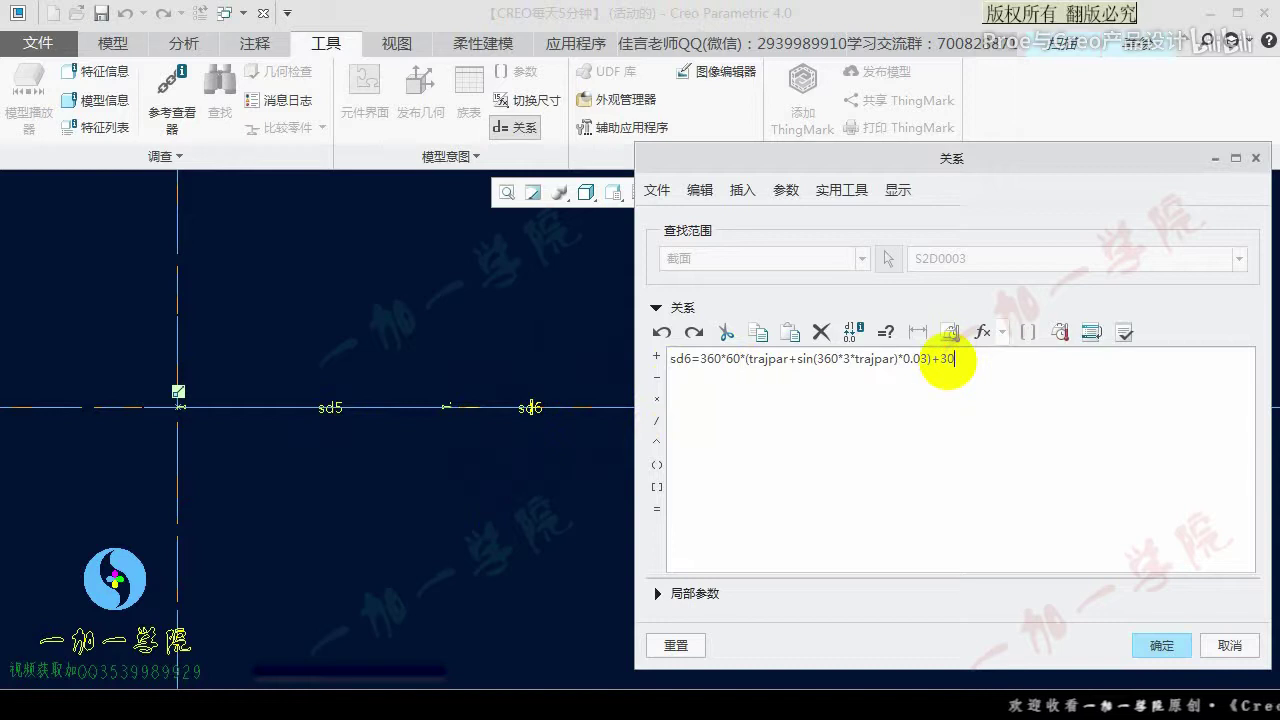
drag(1012, 166, 950, 142)
click(1103, 622)
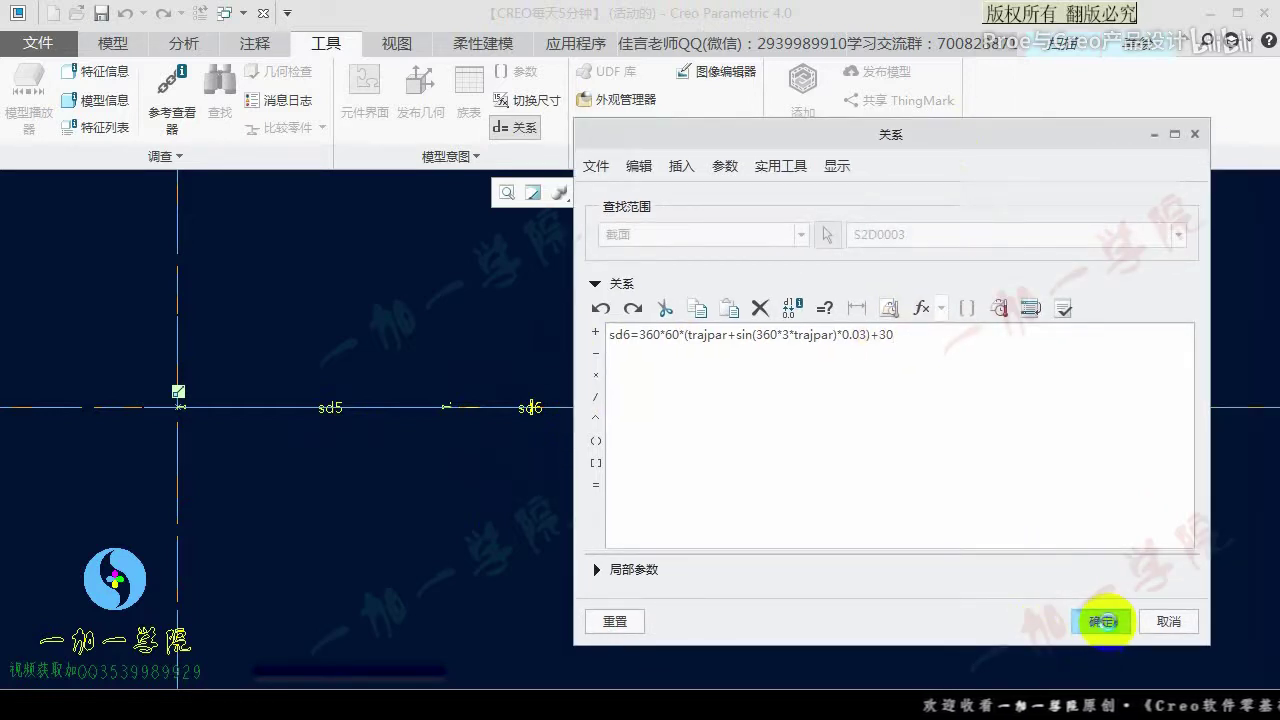
mouse_move(457, 386)
shift+middle_down()
mouse_move(443, 463)
mouse_move(411, 465)
shift+middle_up()
click(518, 127)
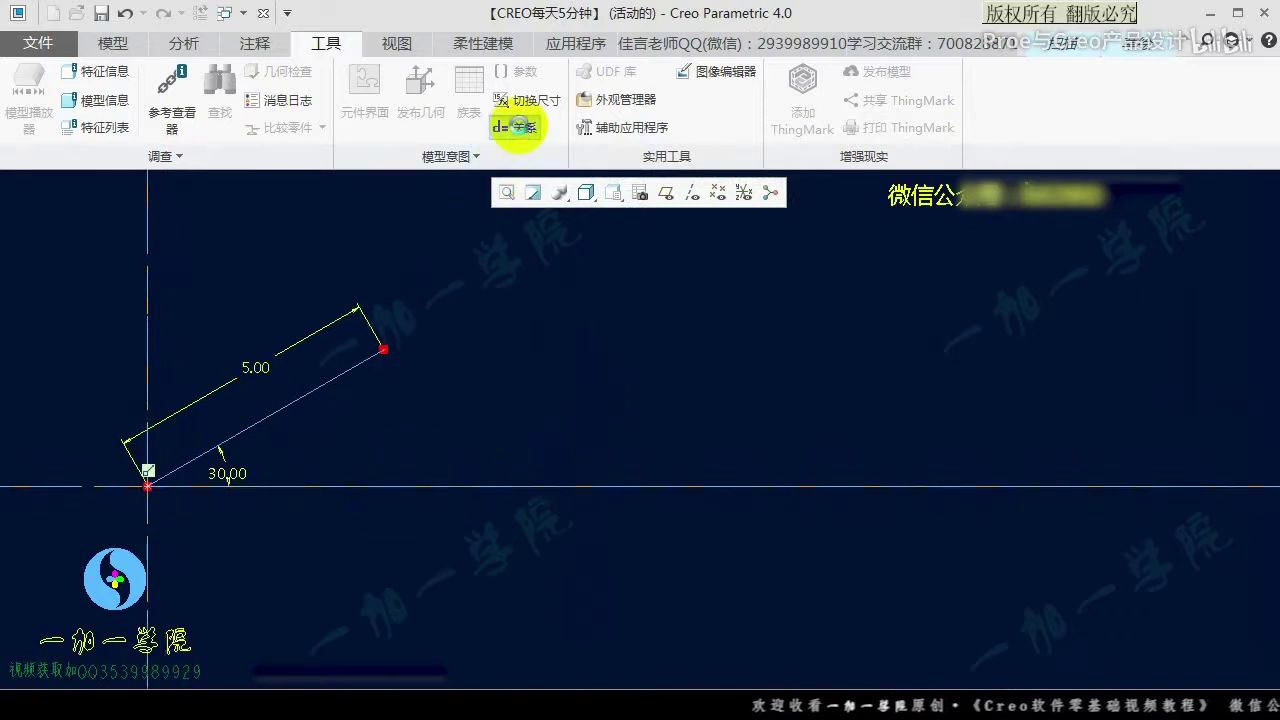
drag(849, 146, 828, 160)
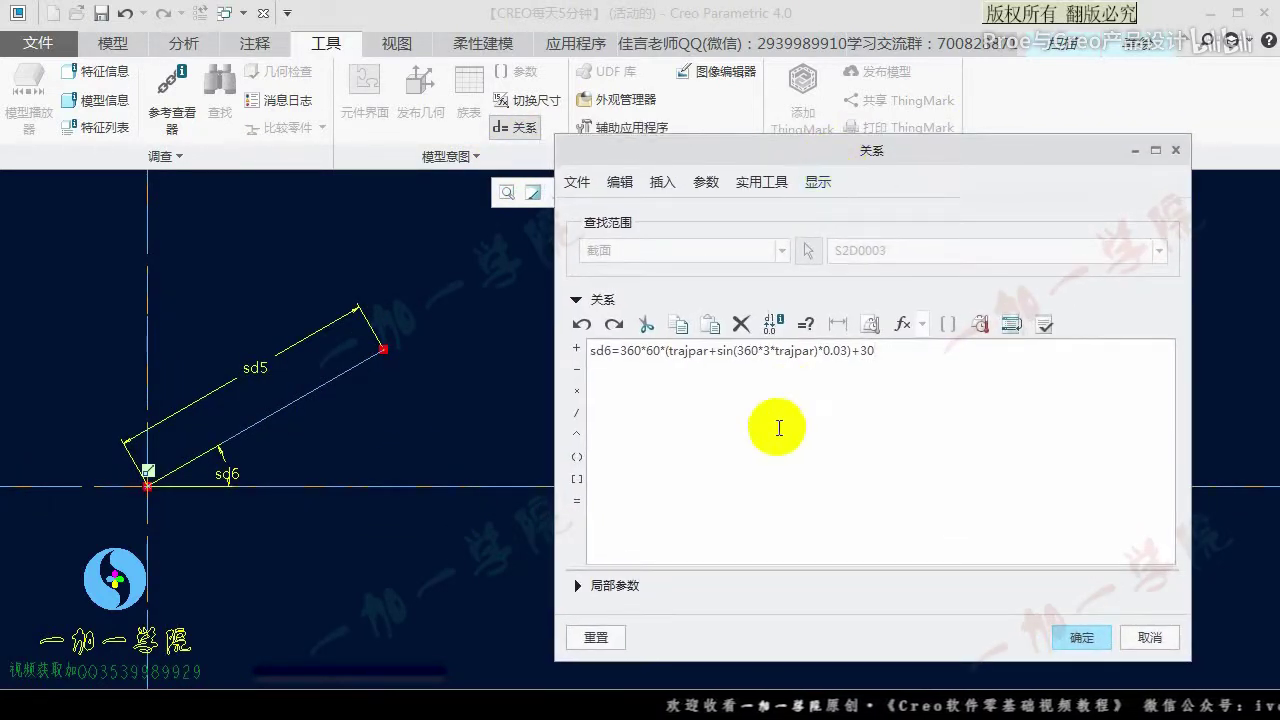
drag(240, 497, 245, 510)
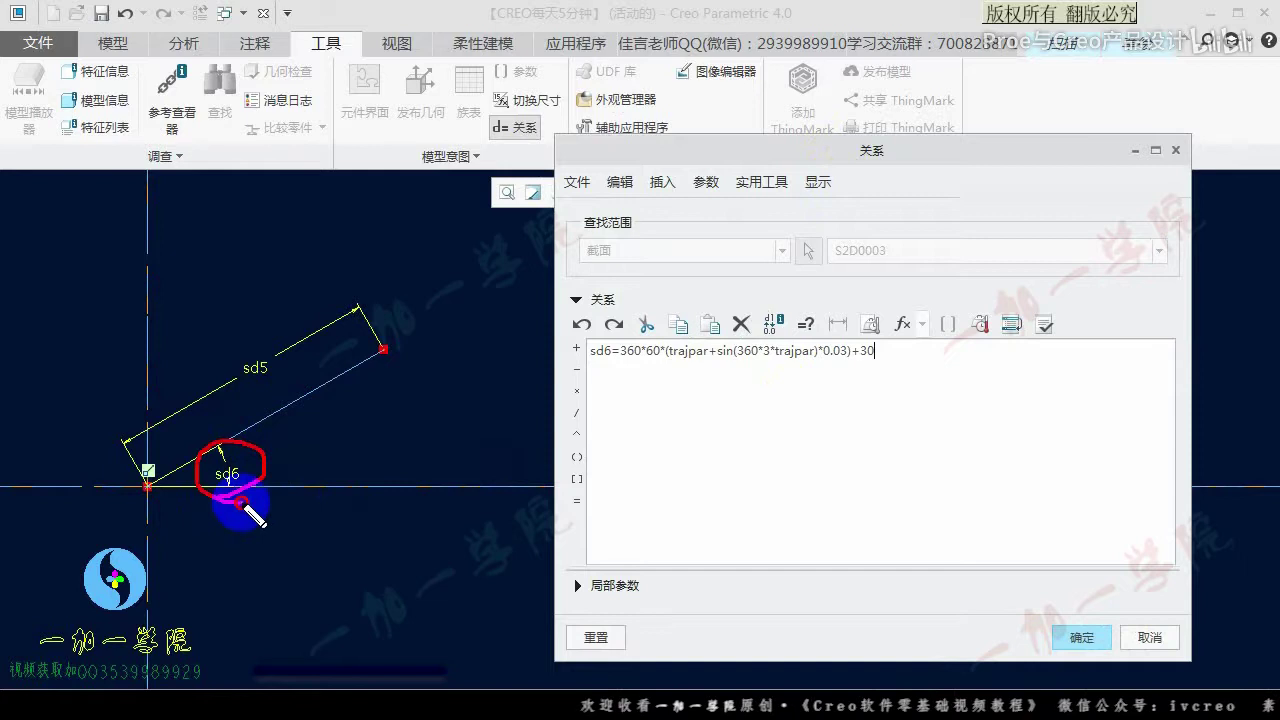
mouse_move(302, 455)
mouse_down()
mouse_move(228, 368)
mouse_move(243, 443)
mouse_move(180, 366)
mouse_move(198, 366)
mouse_up()
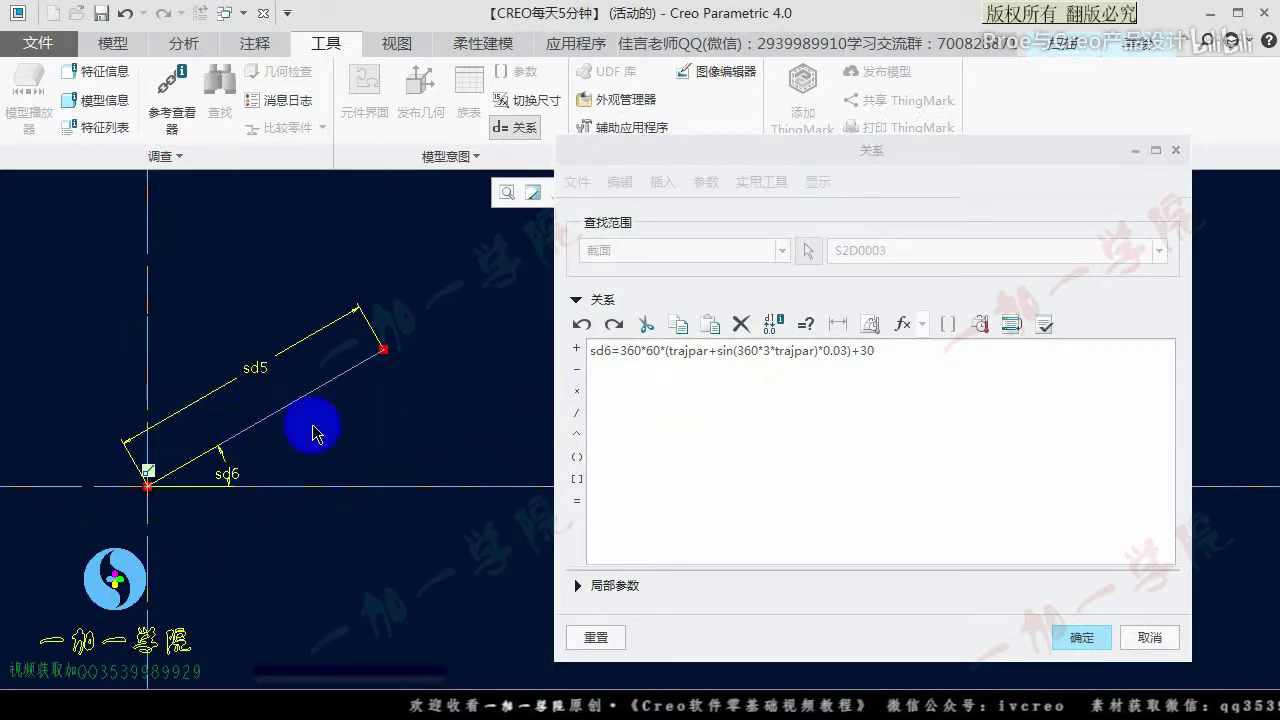
key(alt+Tab)
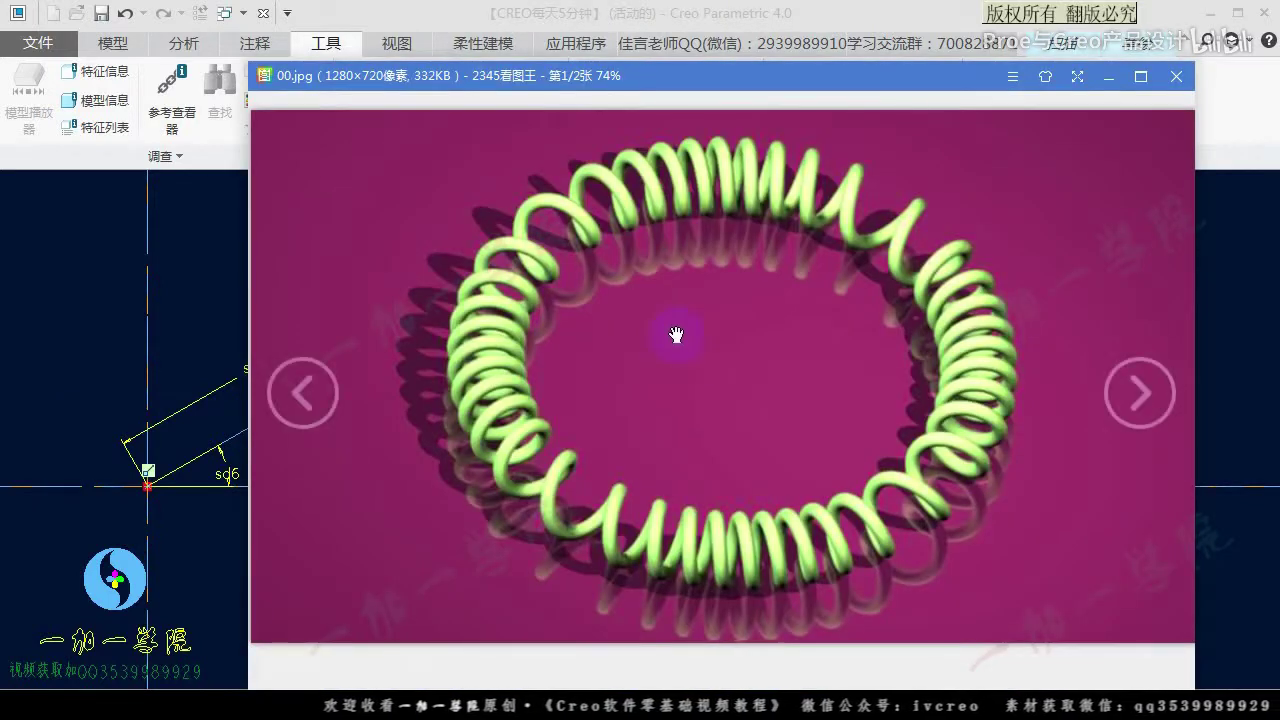
click(888, 14)
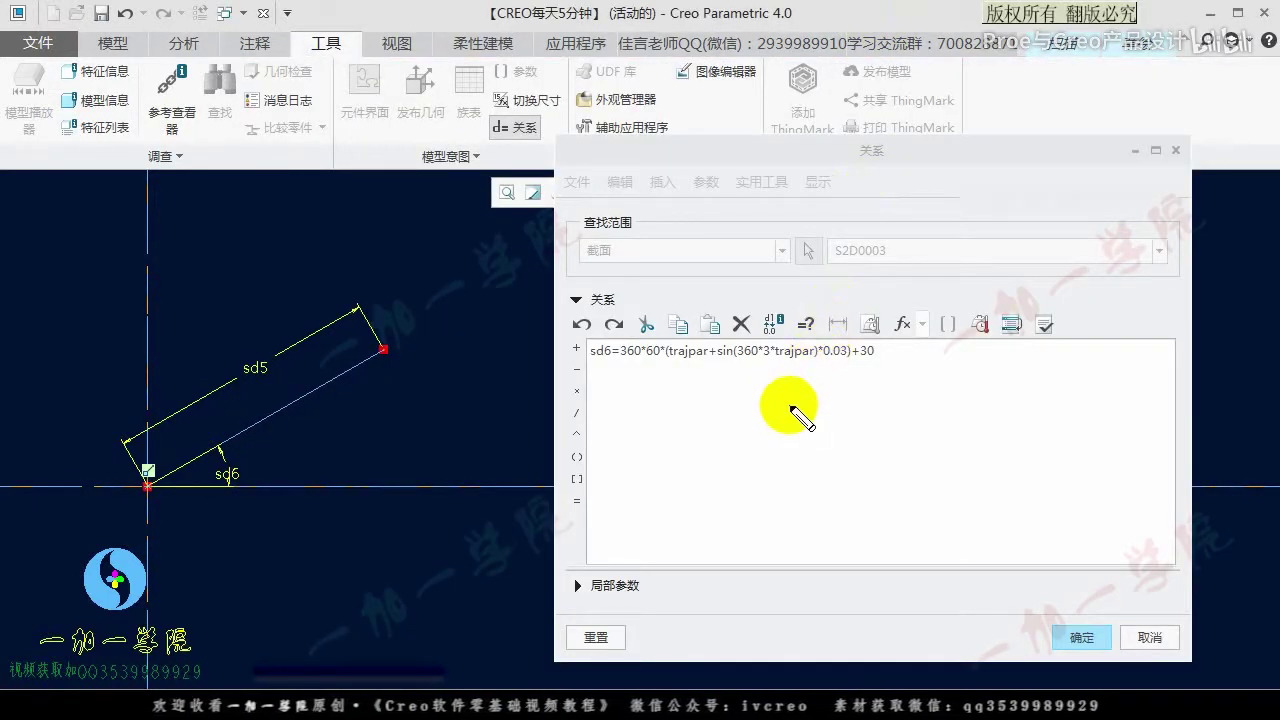
key(alt+Tab)
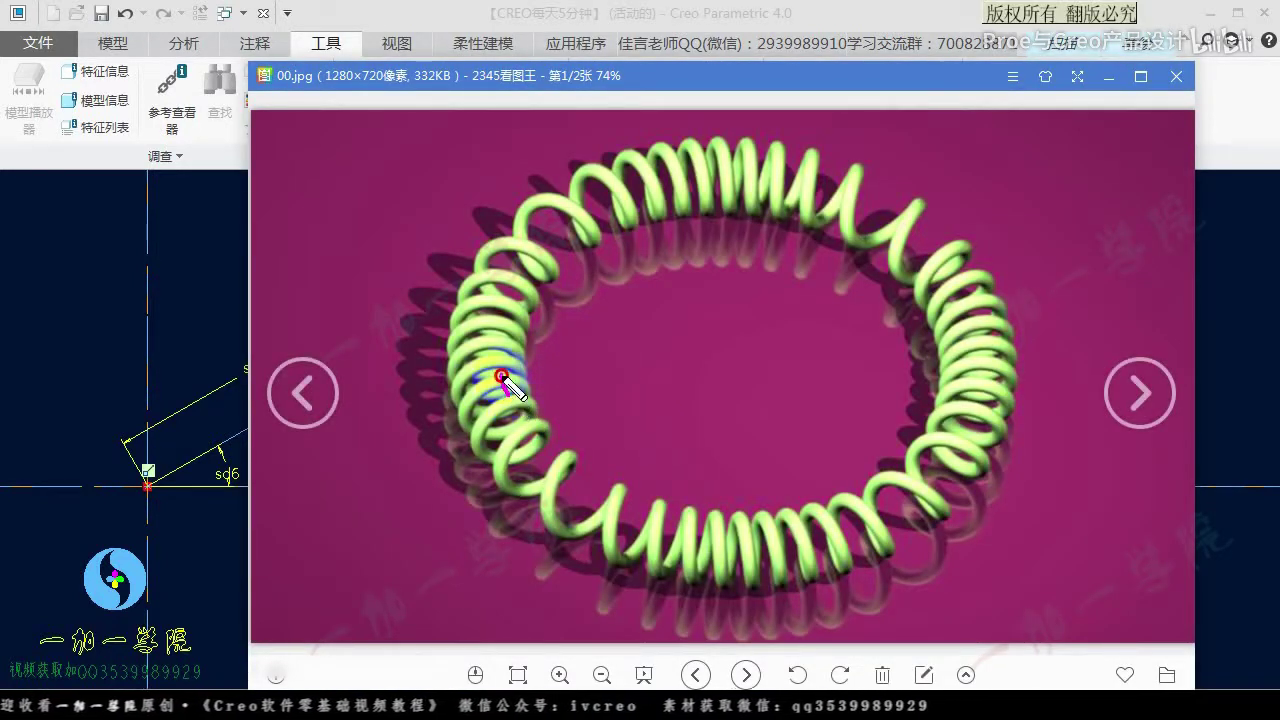
drag(549, 300, 531, 357)
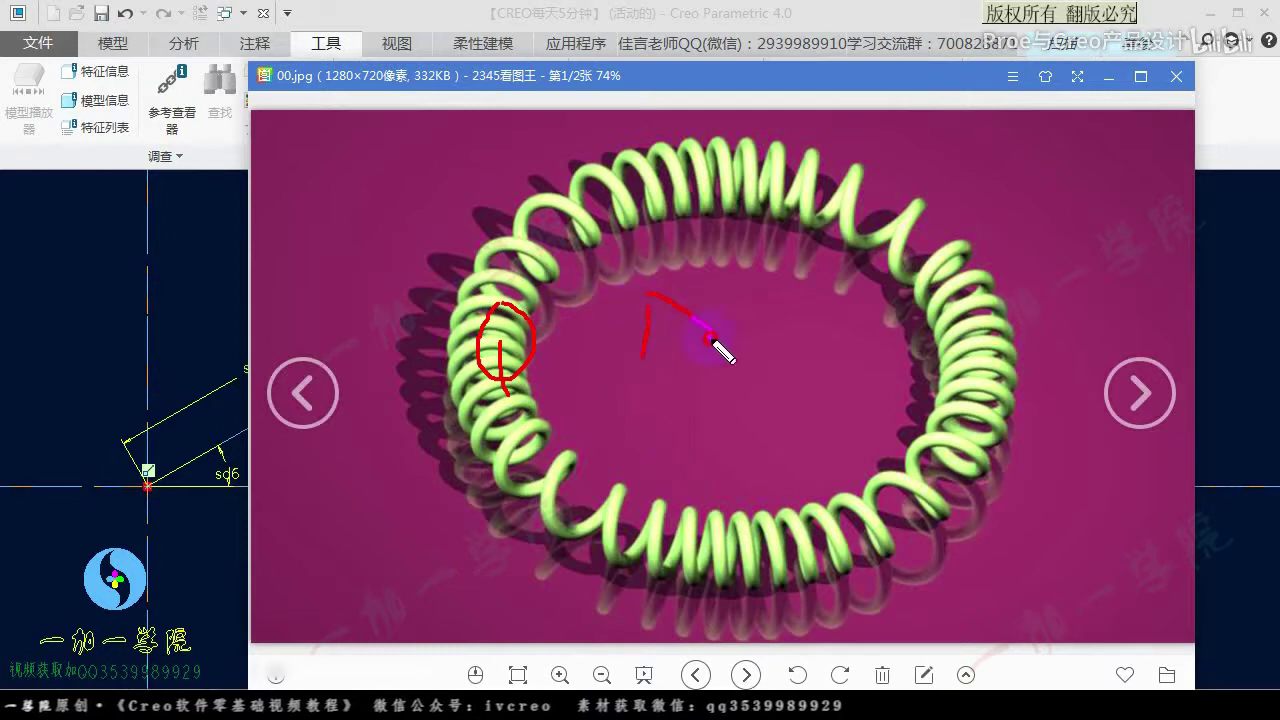
drag(570, 192, 610, 185)
mouse_move(833, 165)
mouse_down()
mouse_move(829, 229)
mouse_move(885, 175)
mouse_up()
drag(893, 420, 878, 462)
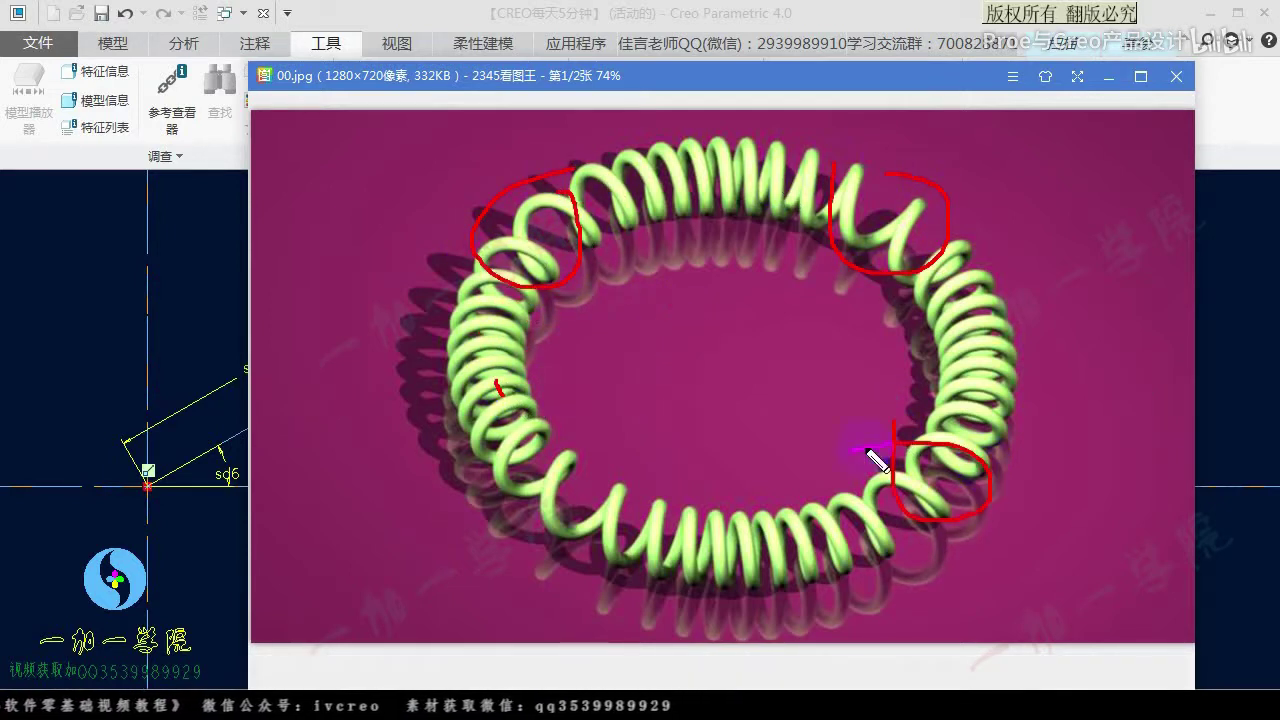
key(Escape)
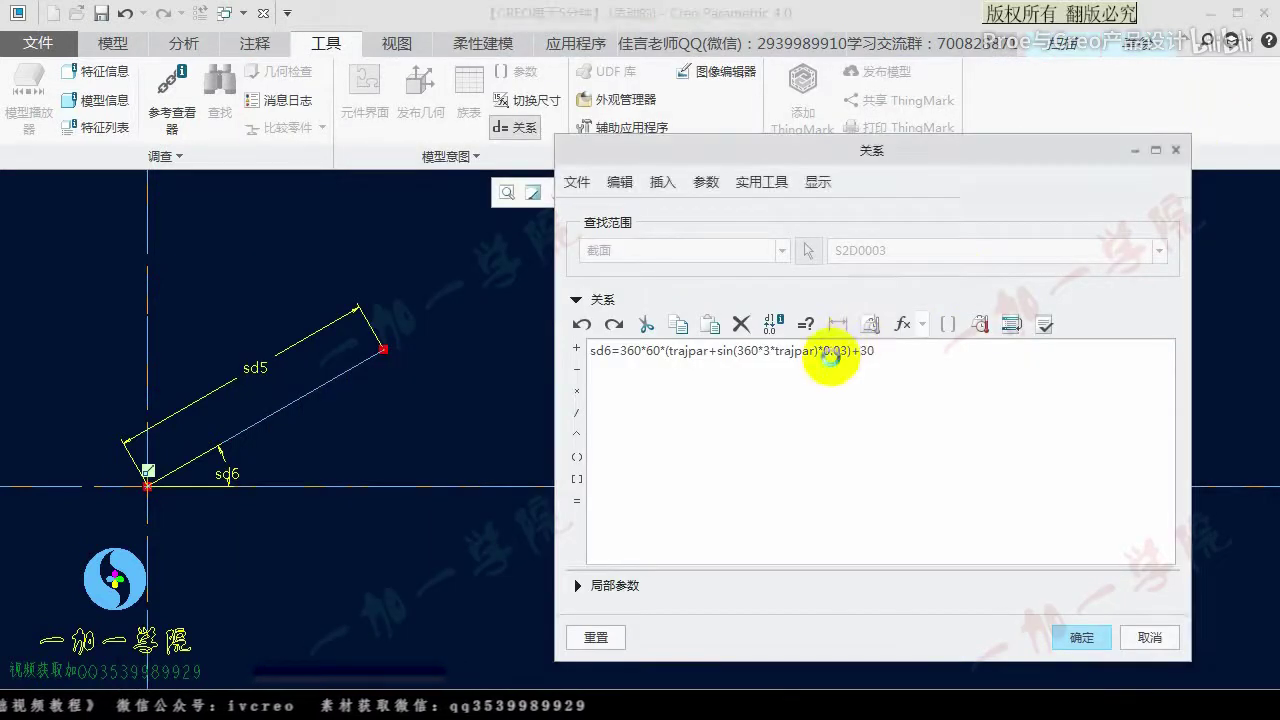
Delete the sine term and its parenthesis, leaving sd6=360*60*trajpar+30.
click(510, 127)
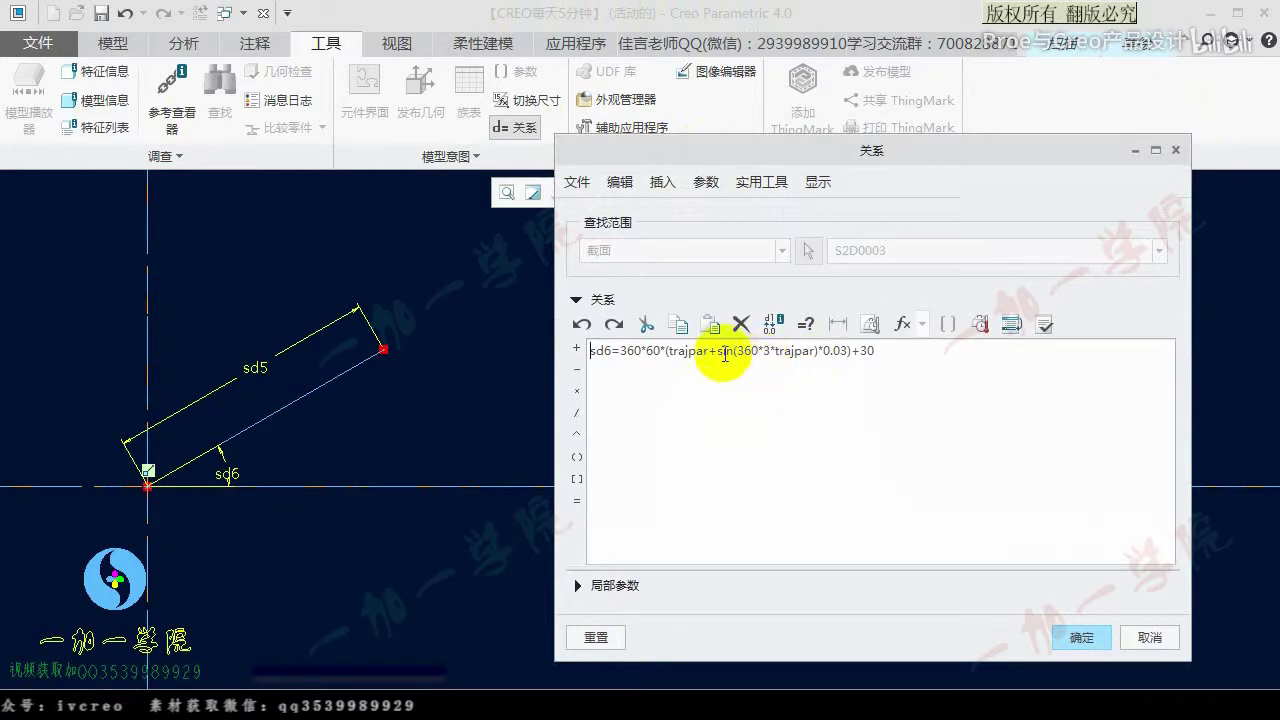
drag(711, 351, 853, 352)
mouse_move(723, 370)
mouse_down()
mouse_move(818, 364)
mouse_move(768, 372)
mouse_up()
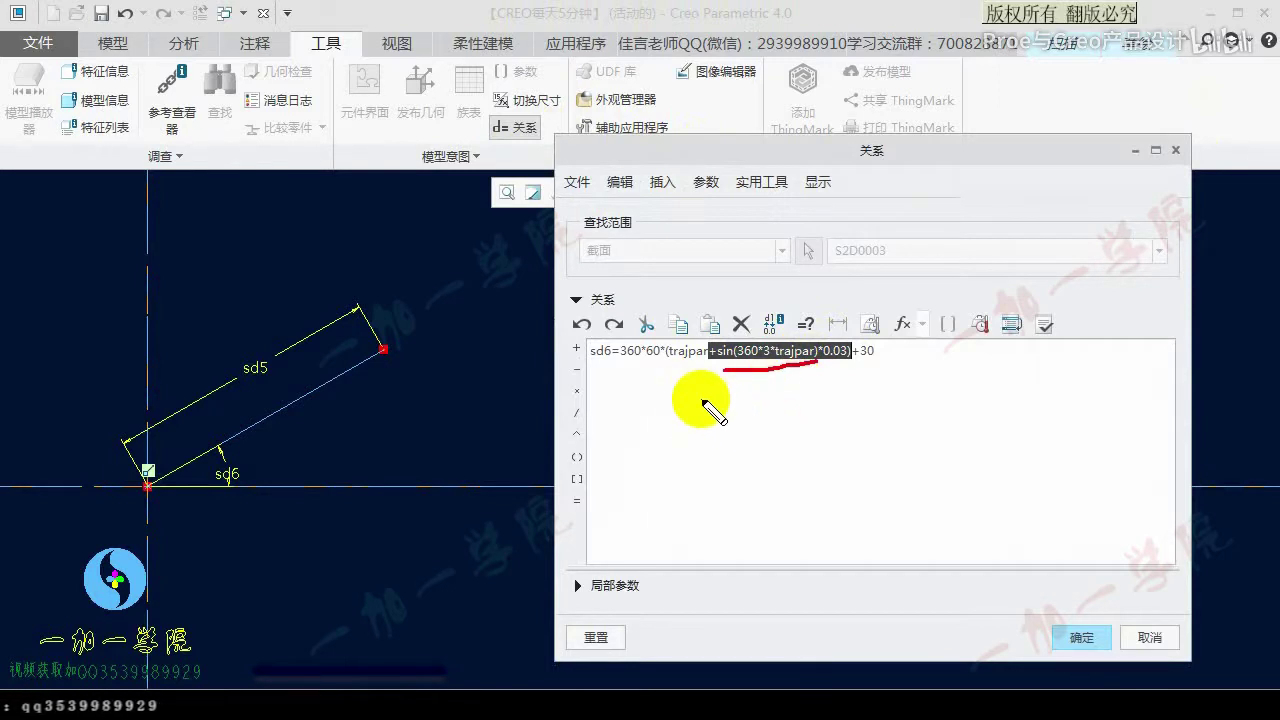
key(Escape)
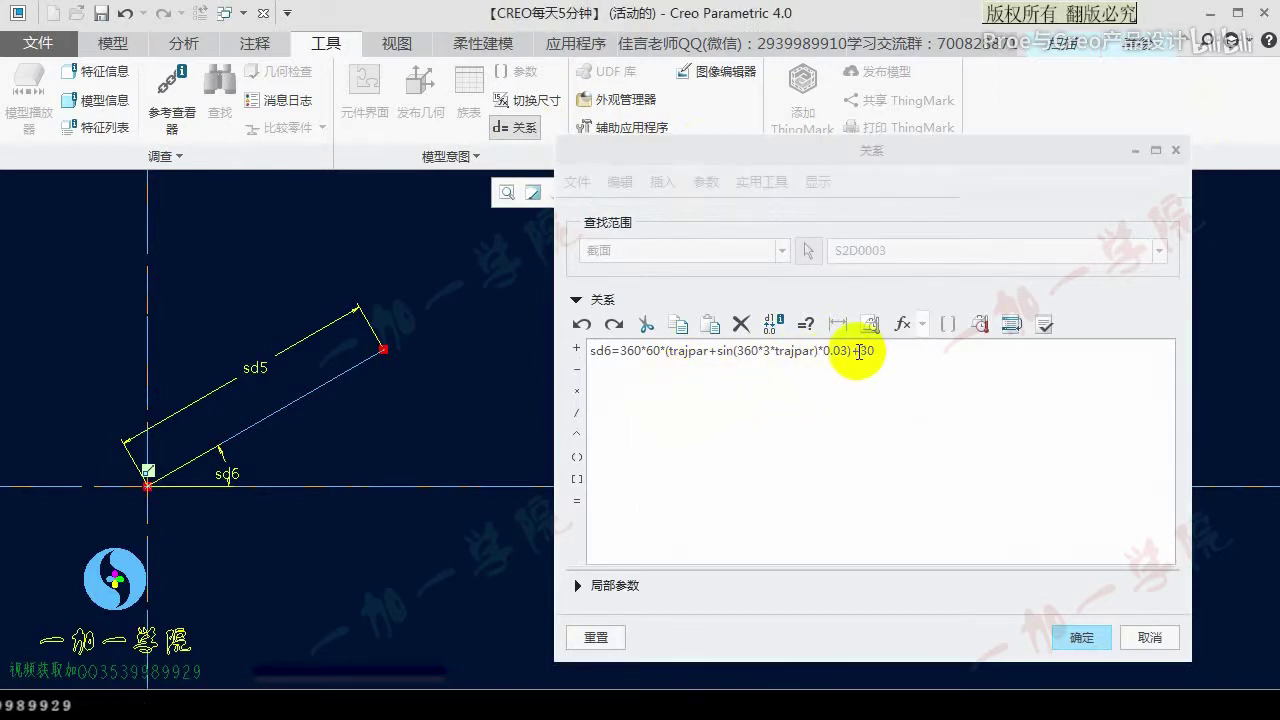
drag(852, 350, 711, 351)
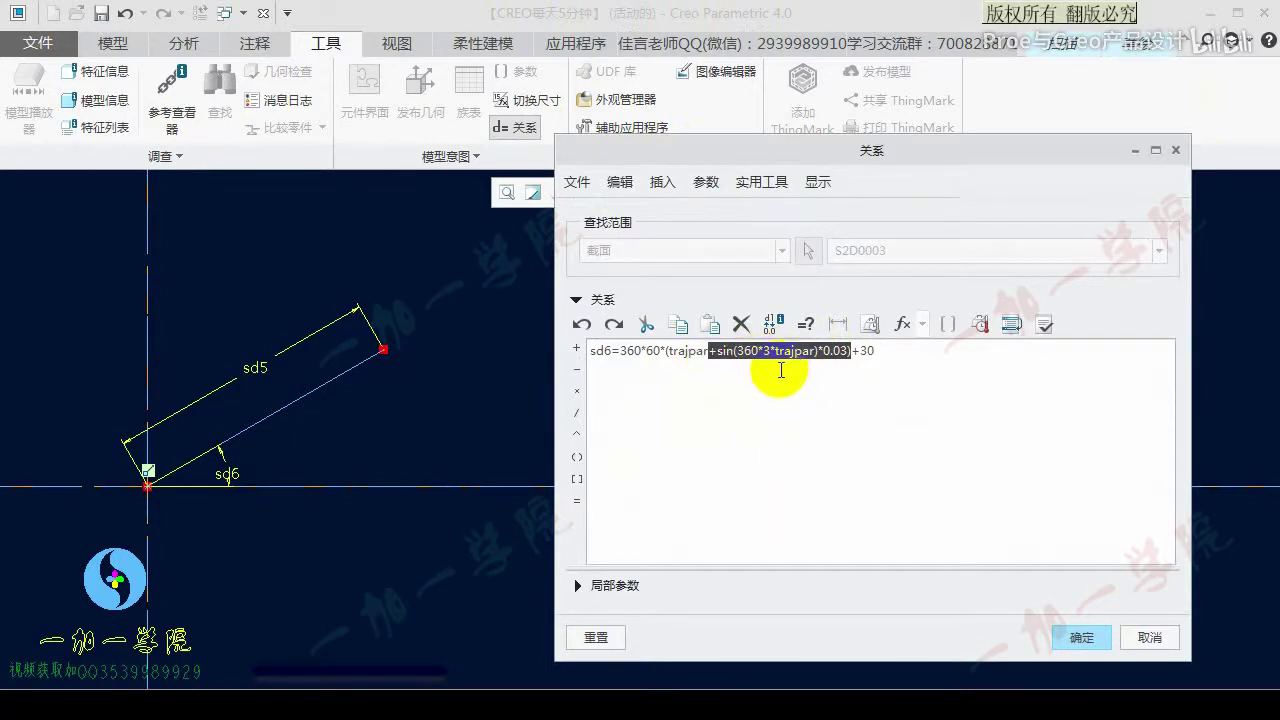
key(Delete)
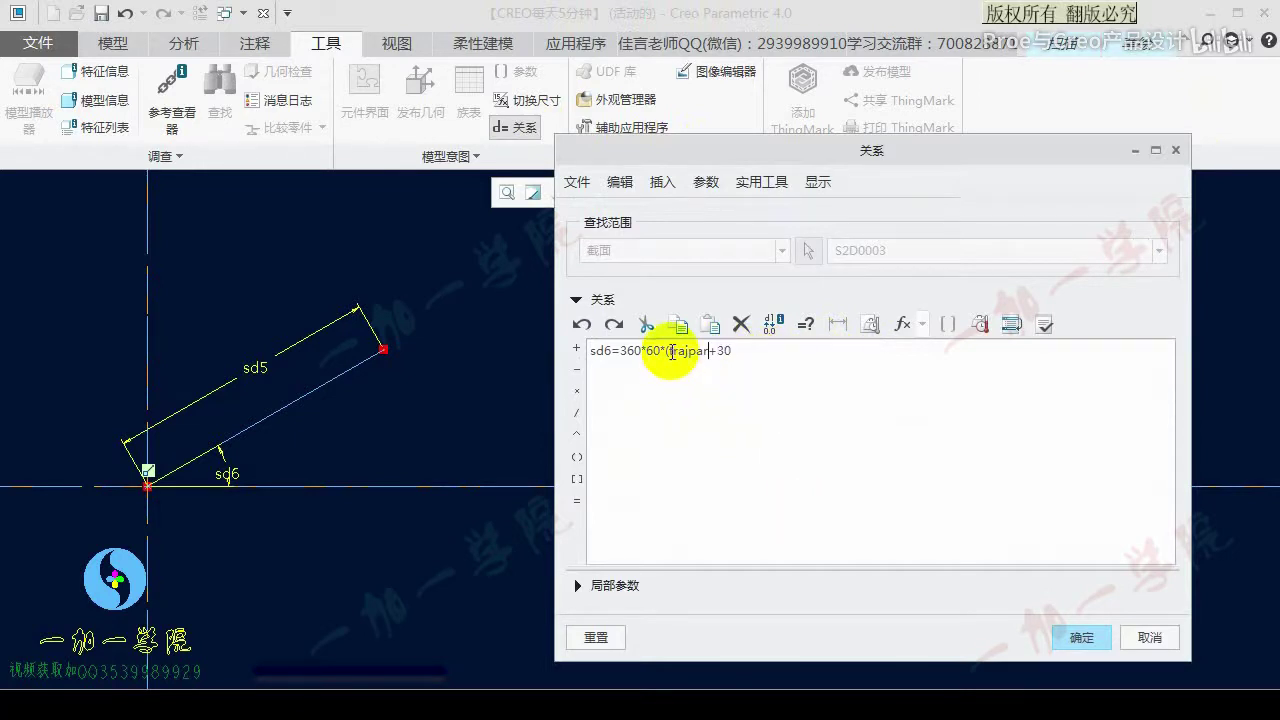
click(672, 352)
key(BackSpace)
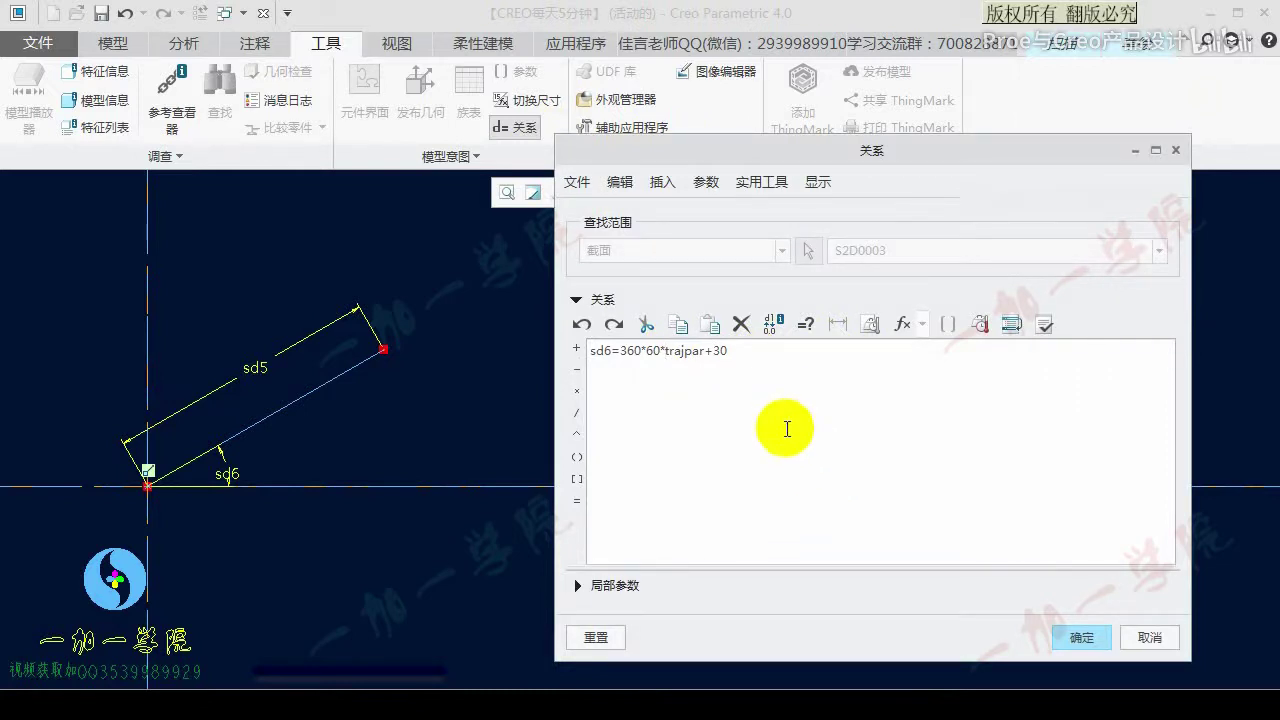
Underline the 360, 60, trajpar and +30 parts of the simplified relation.
drag(619, 362, 663, 362)
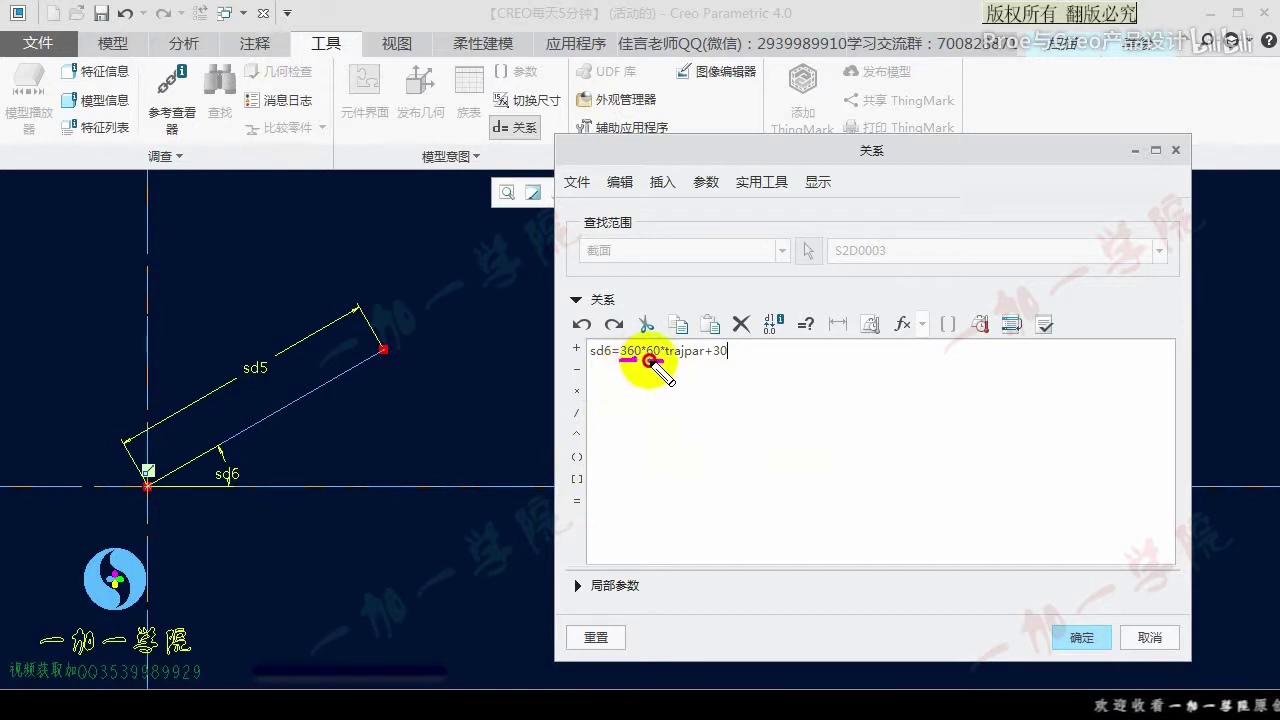
drag(652, 361, 676, 361)
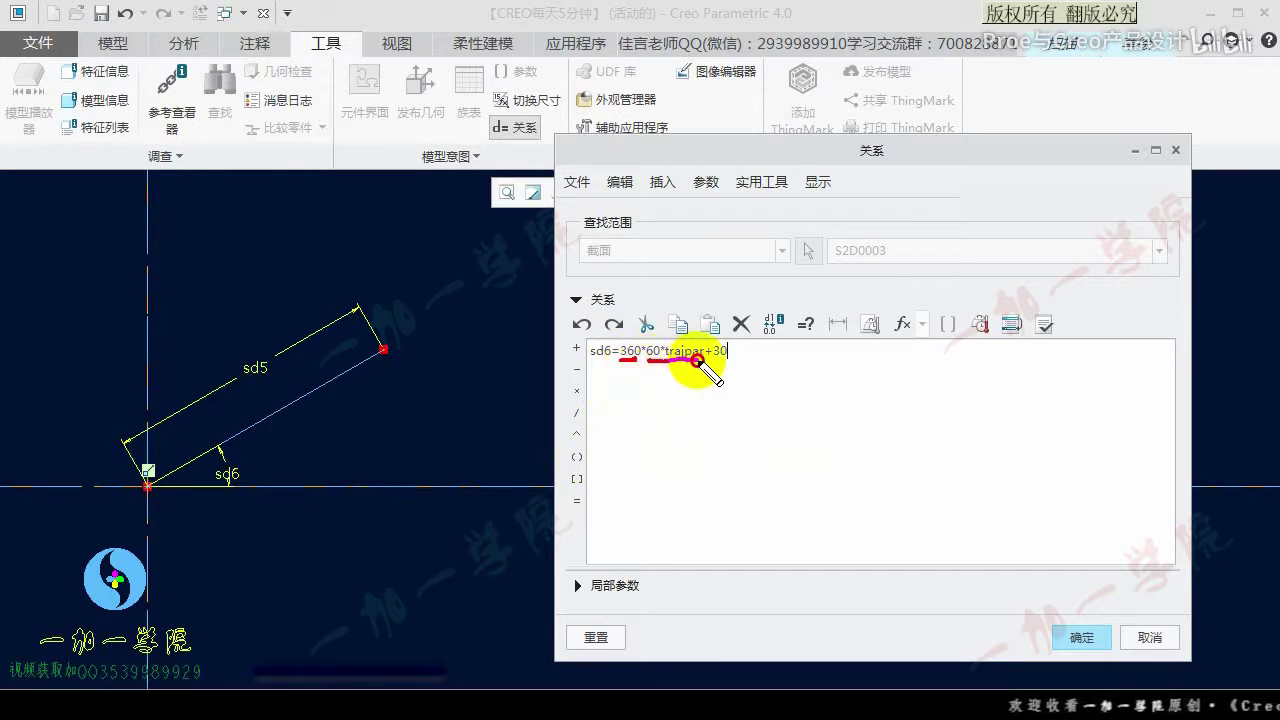
key(Escape)
drag(684, 359, 705, 357)
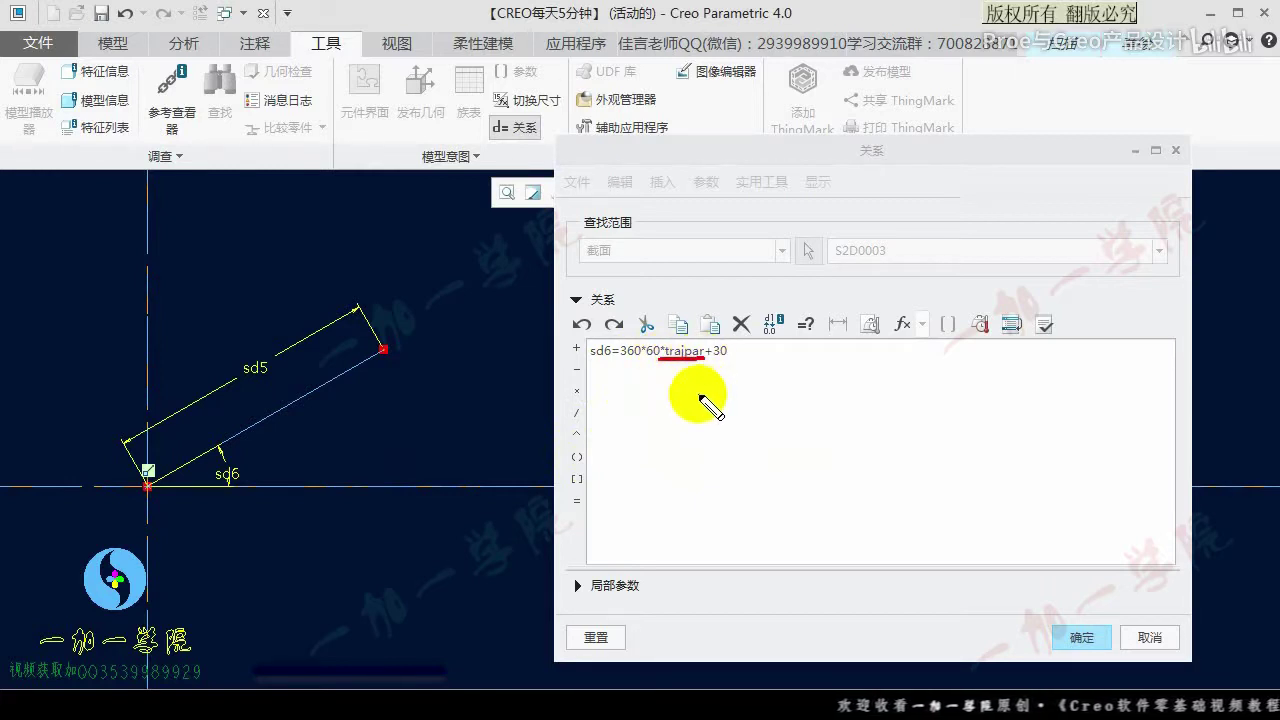
drag(711, 359, 728, 359)
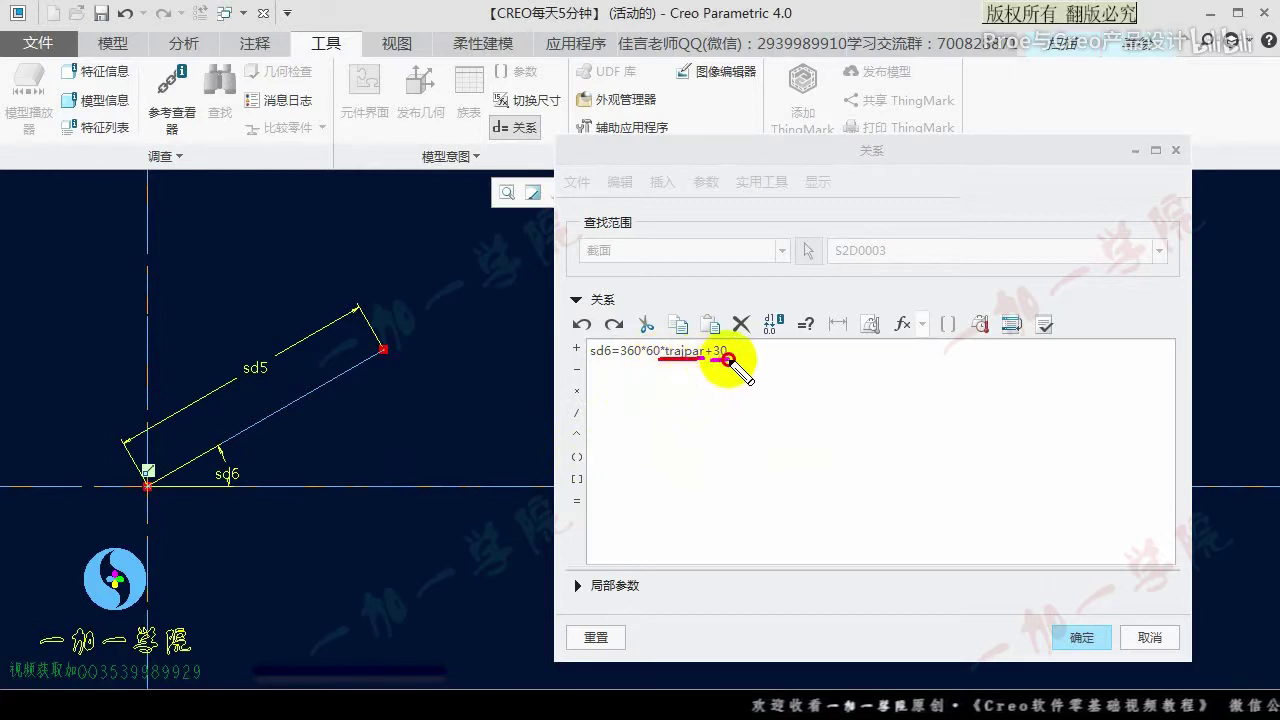
drag(252, 422, 266, 433)
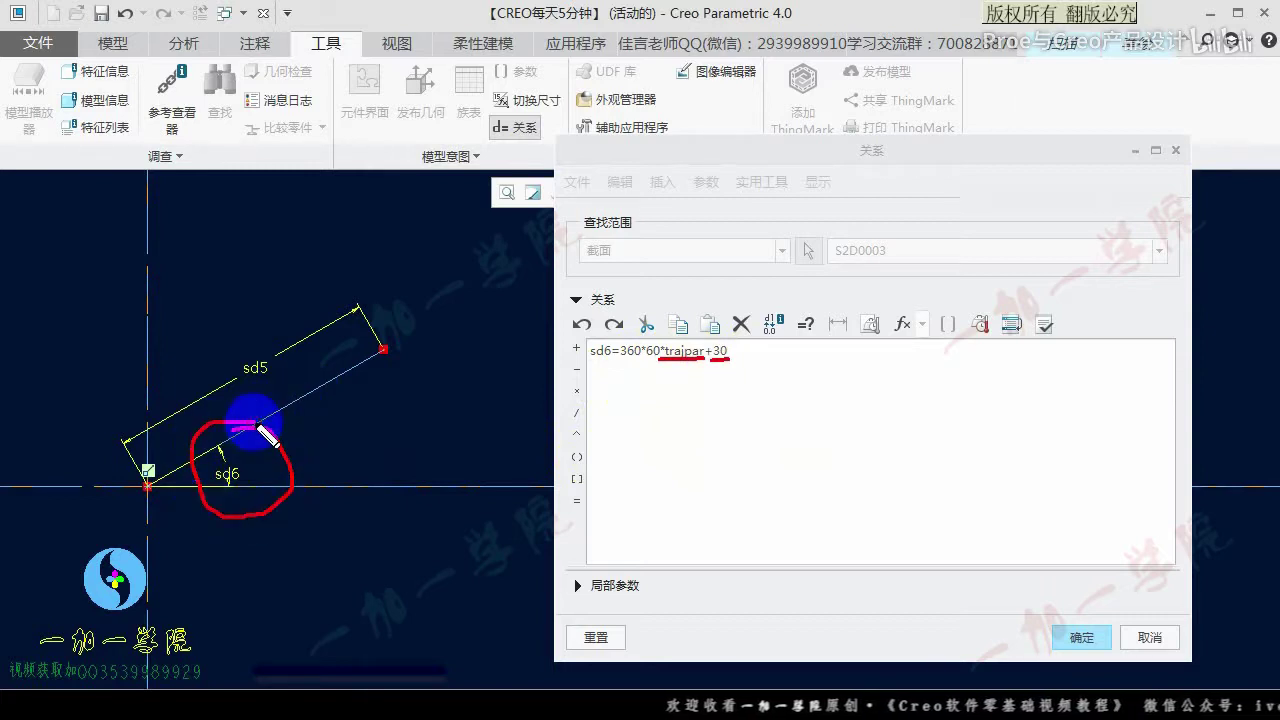
Accept the relation, finish the sketch and sweep, and move Insert Here to the tree's end.
click(1080, 637)
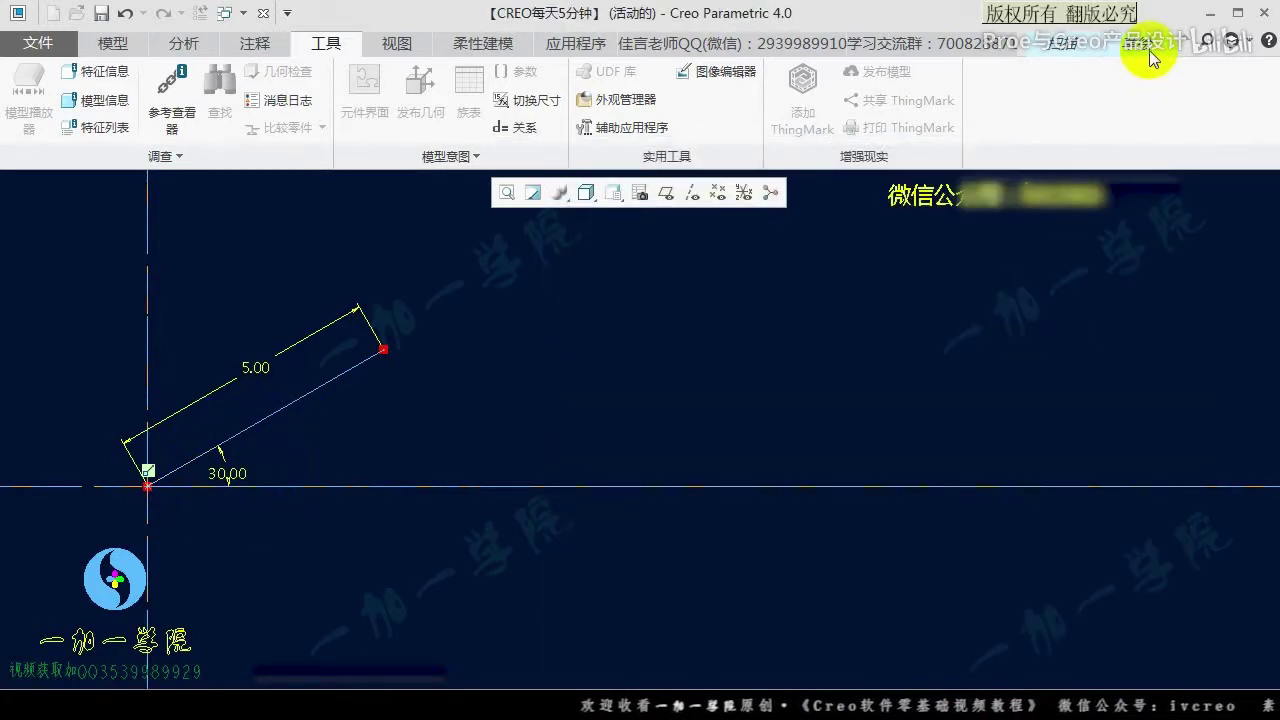
click(1149, 48)
click(1200, 95)
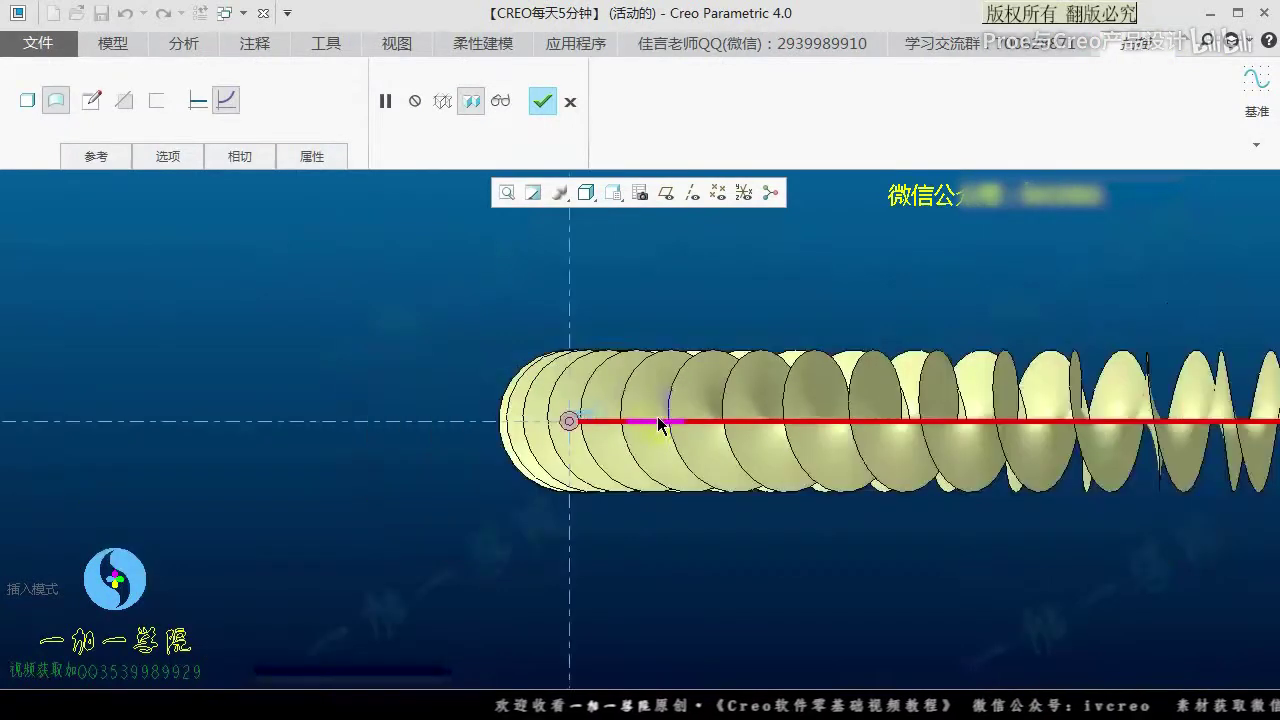
mouse_move(659, 423)
middle_down()
mouse_move(767, 481)
mouse_move(748, 420)
middle_up()
click(542, 101)
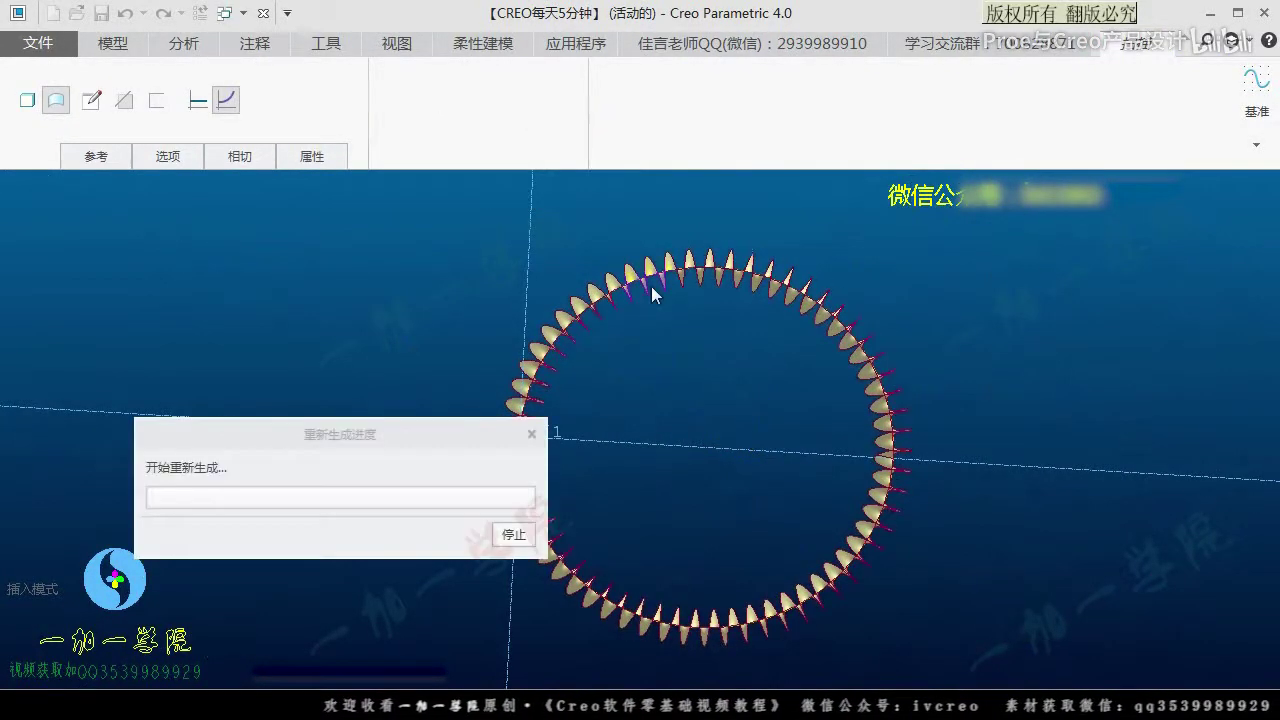
drag(75, 408, 85, 440)
mouse_move(810, 438)
middle_down()
mouse_move(851, 421)
mouse_move(640, 407)
middle_up()
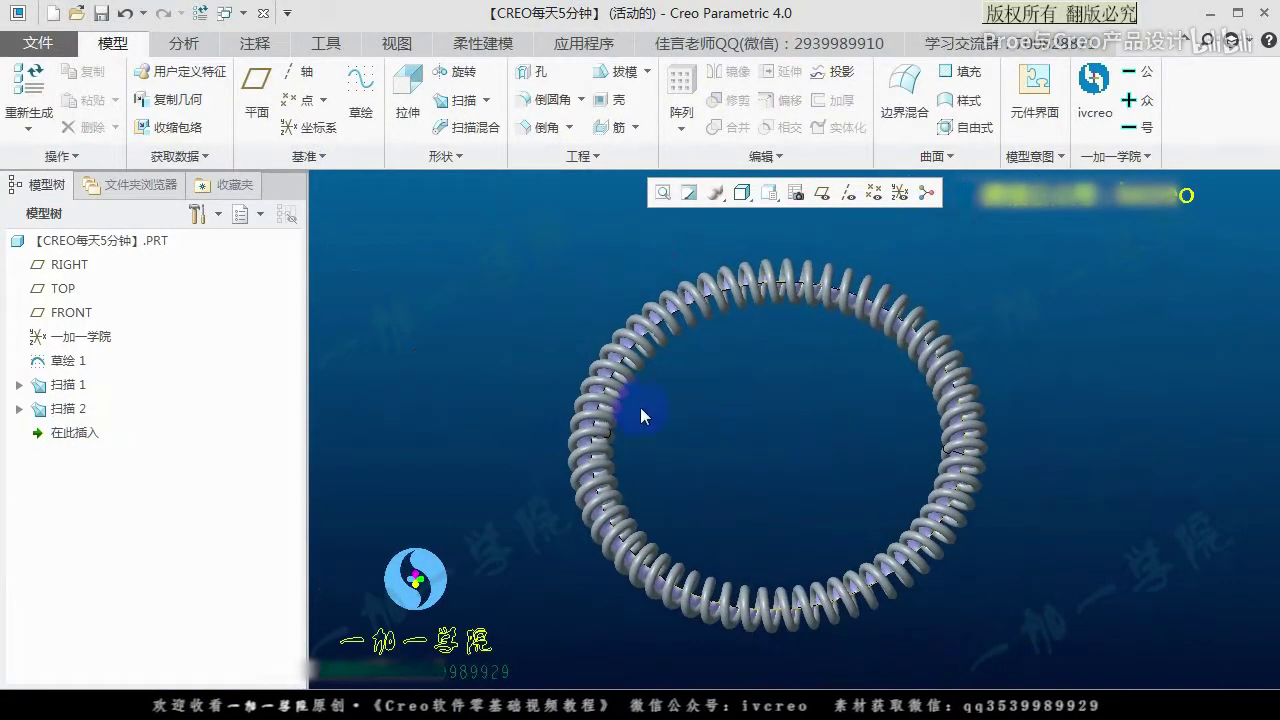
Reopen 扫描 1's section sketch and its Relations showing sd6=360*60*trajpar+30.
click(68, 384)
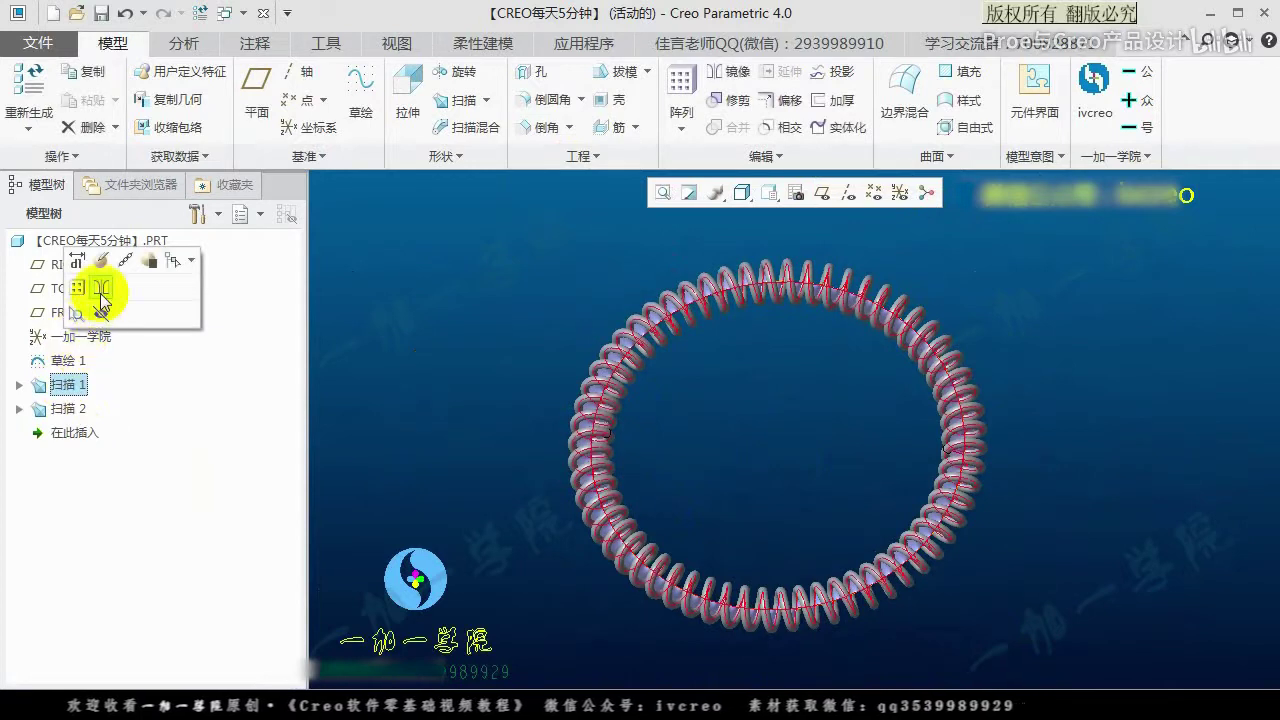
click(100, 258)
click(91, 94)
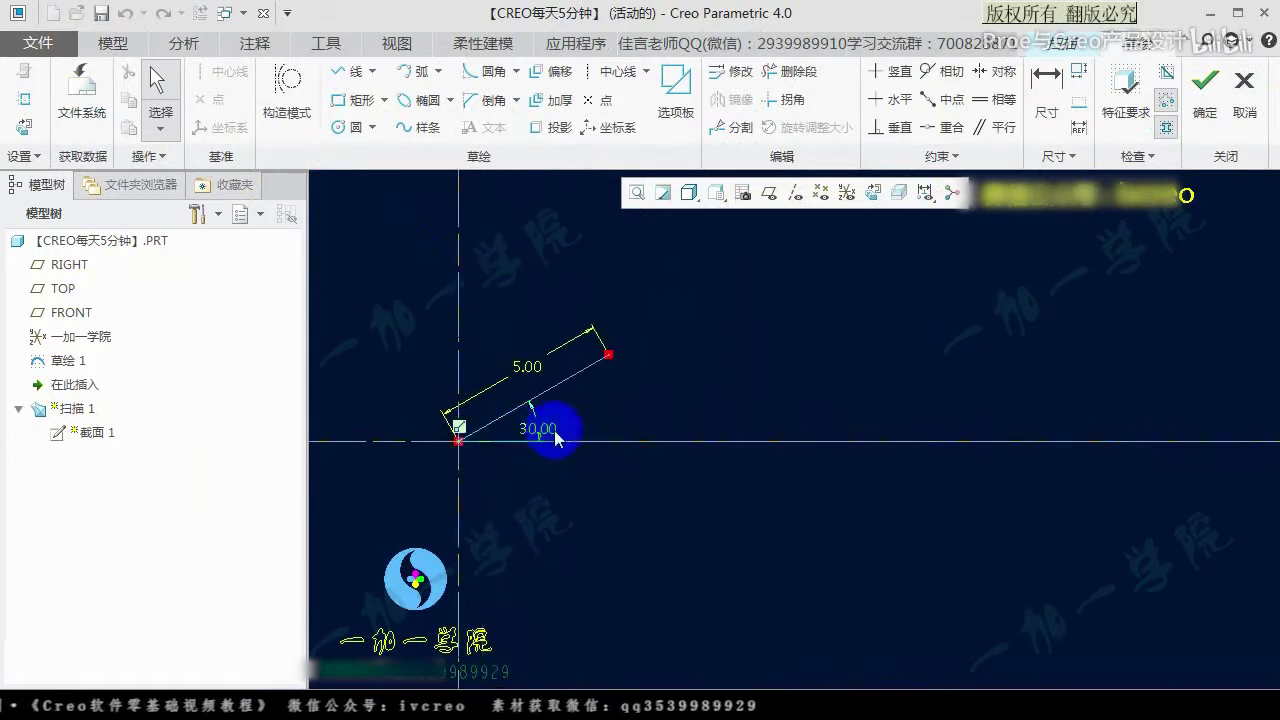
click(392, 40)
click(336, 42)
click(514, 127)
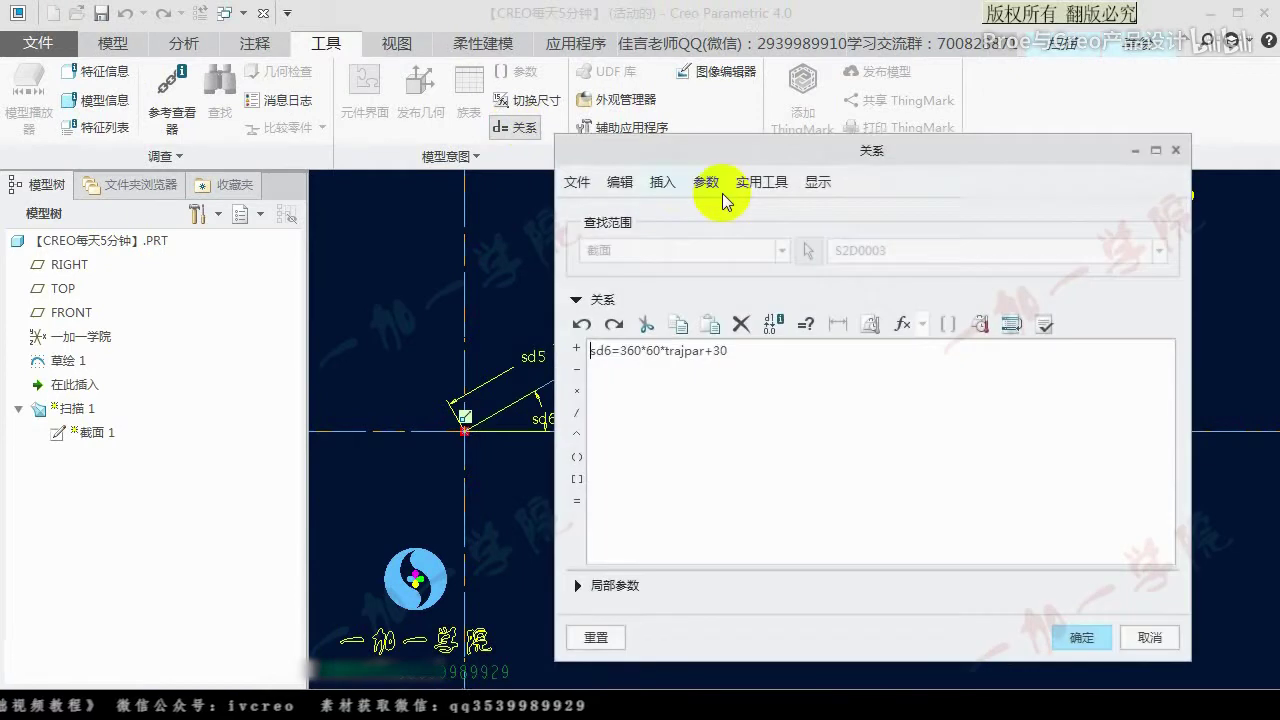
Move the Relations window aside and dismiss the reference picture of the finished spring.
drag(730, 157, 848, 163)
drag(700, 372, 976, 372)
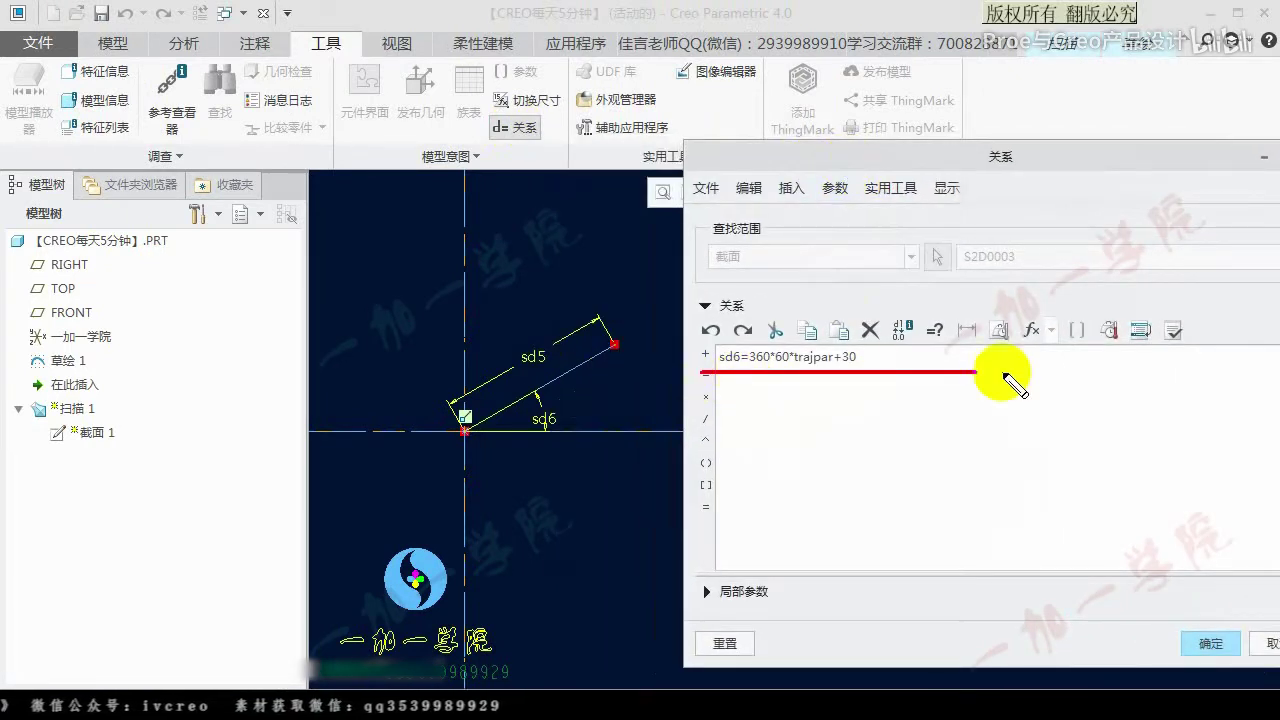
drag(772, 488, 857, 502)
drag(832, 445, 829, 578)
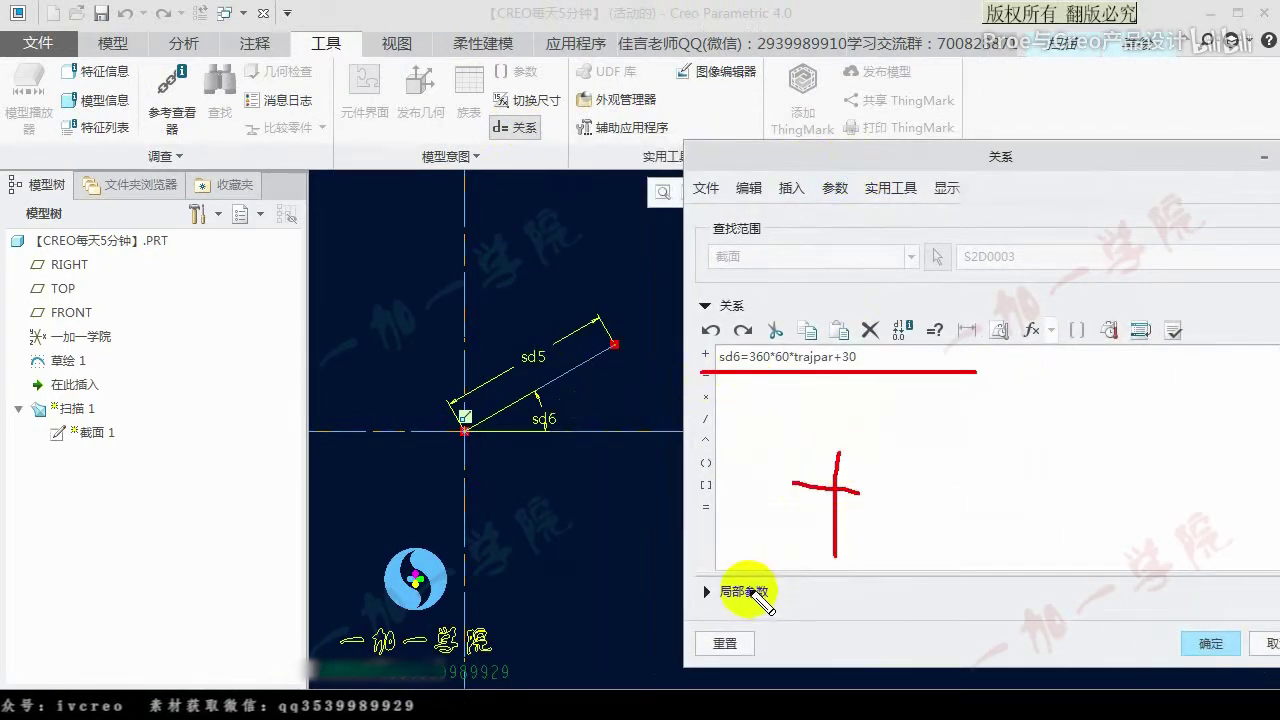
key(Escape)
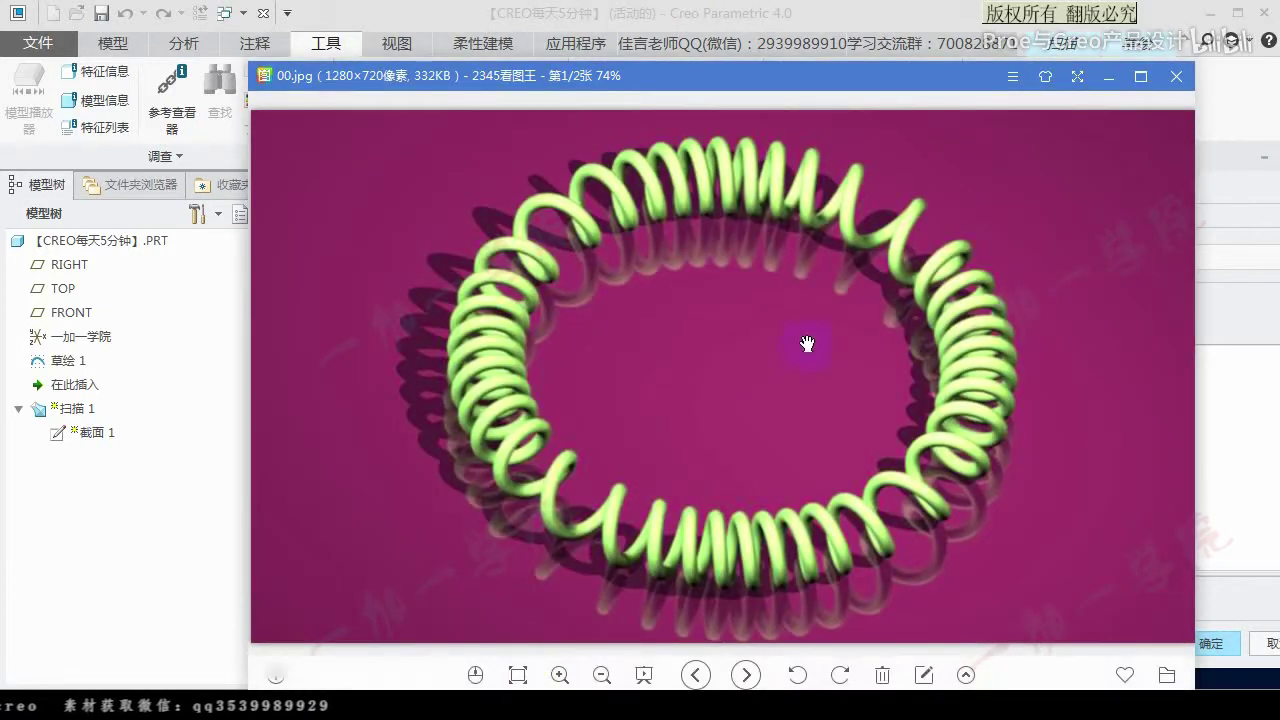
drag(815, 233, 601, 258)
key(Escape)
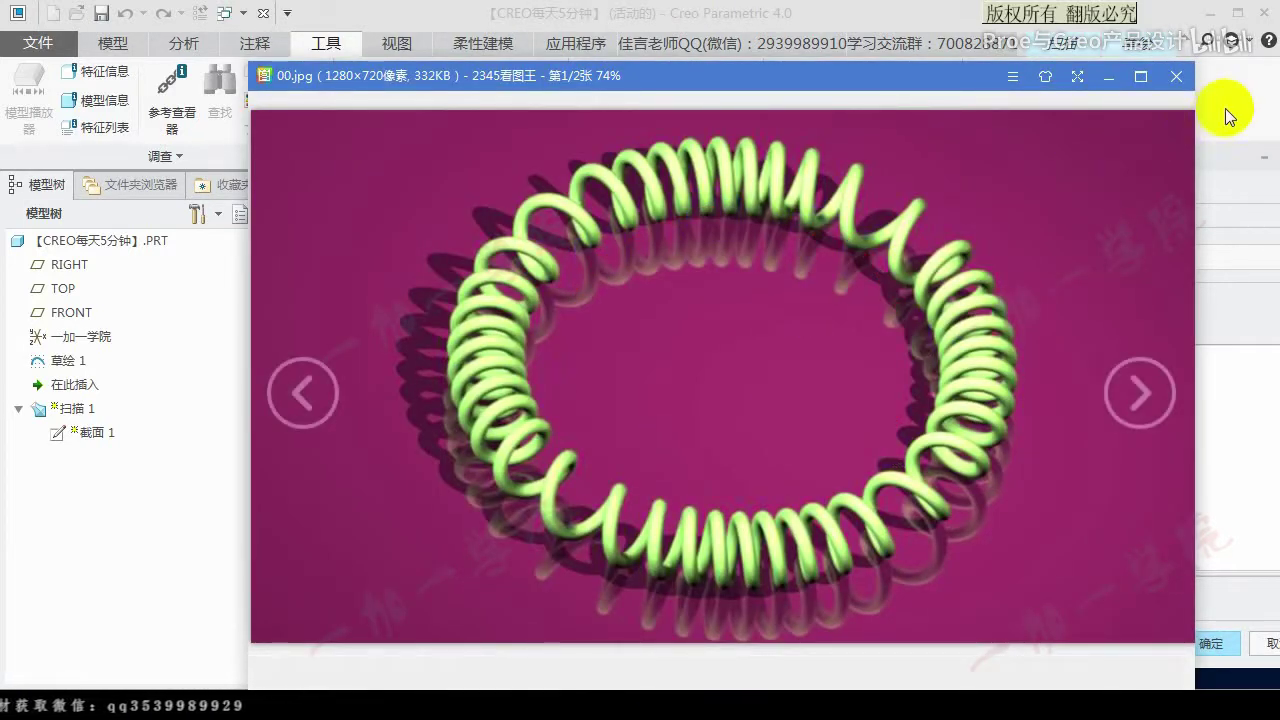
click(1230, 114)
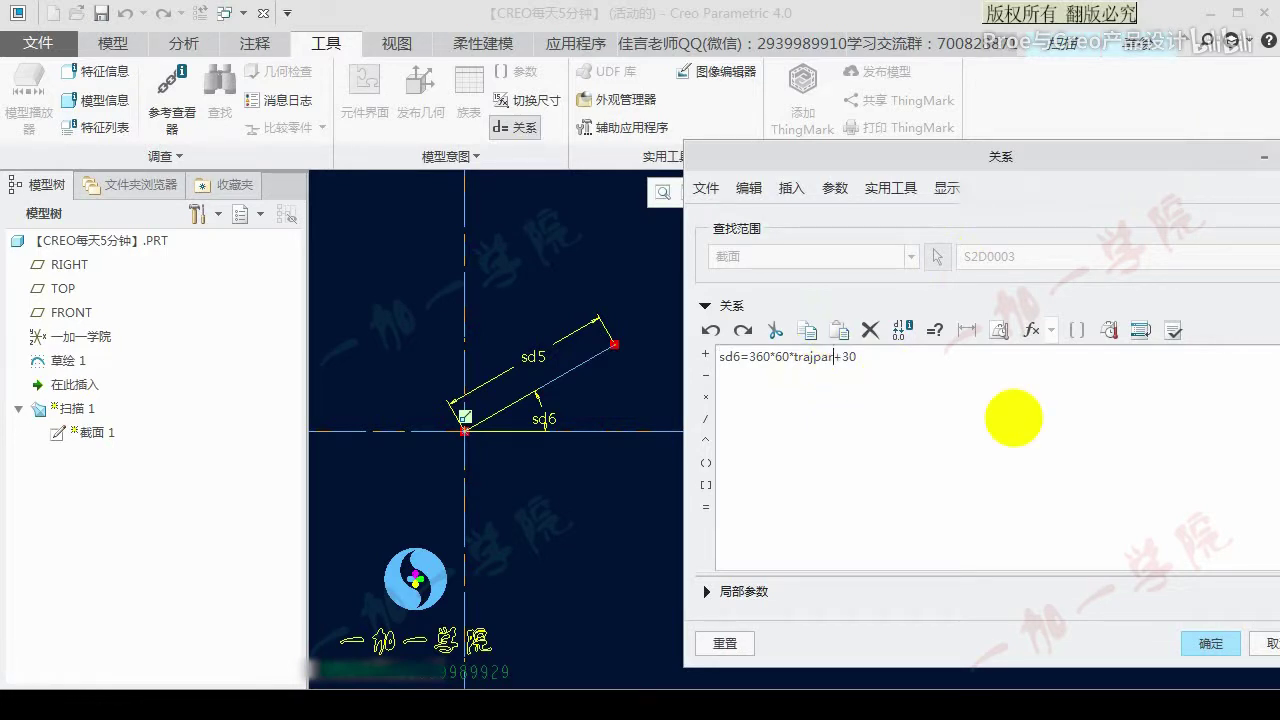
Add +sin(360*3*trajpar) after trajpar in the sd6 relation.
text(sin)
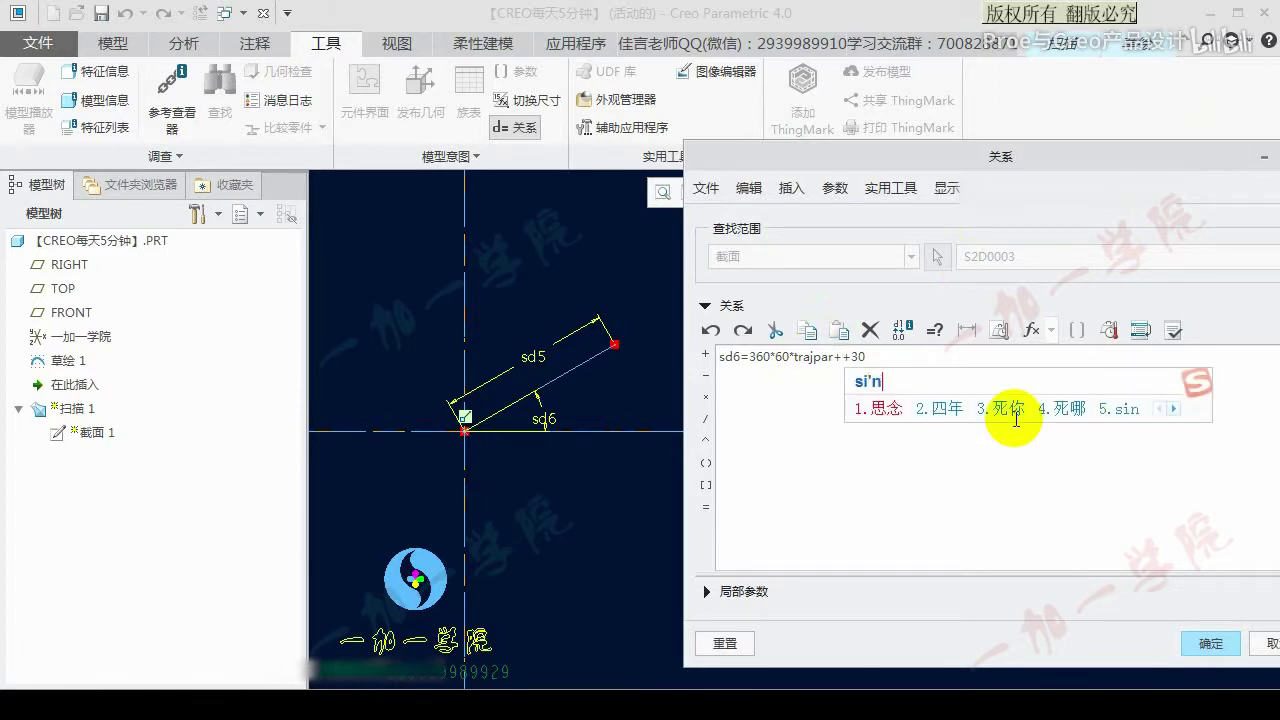
text(5)
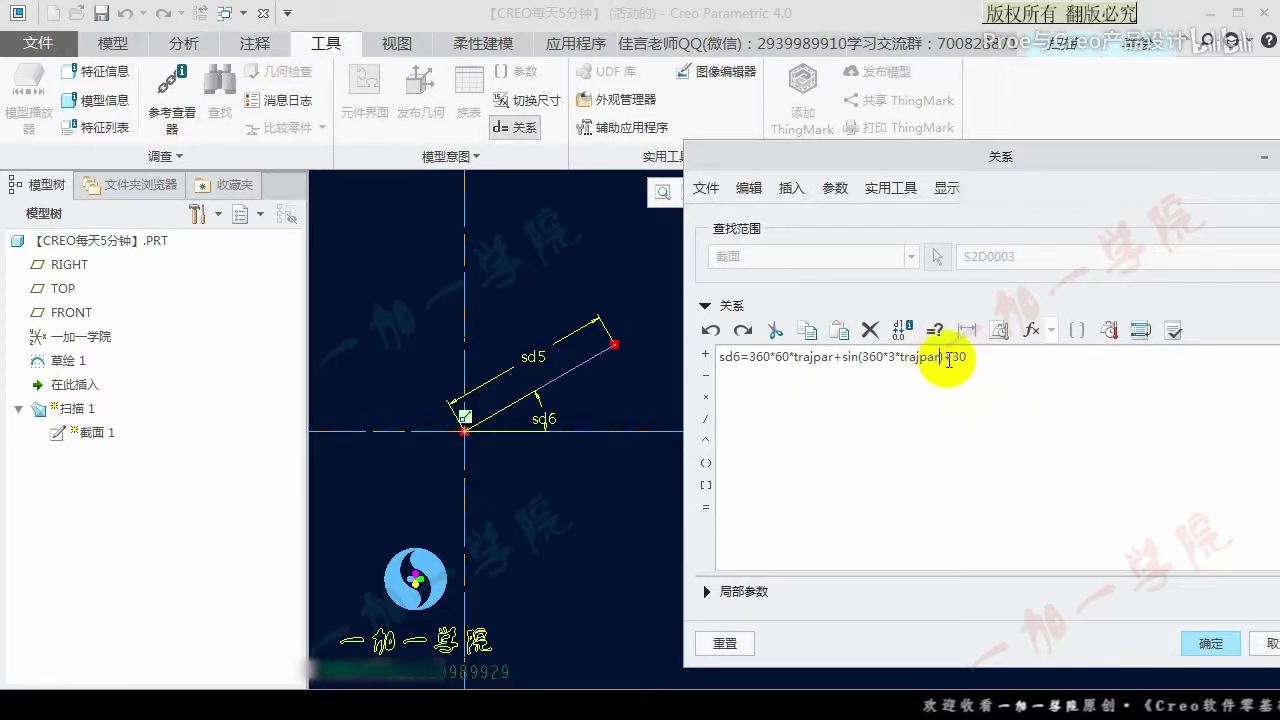
drag(942, 357, 842, 357)
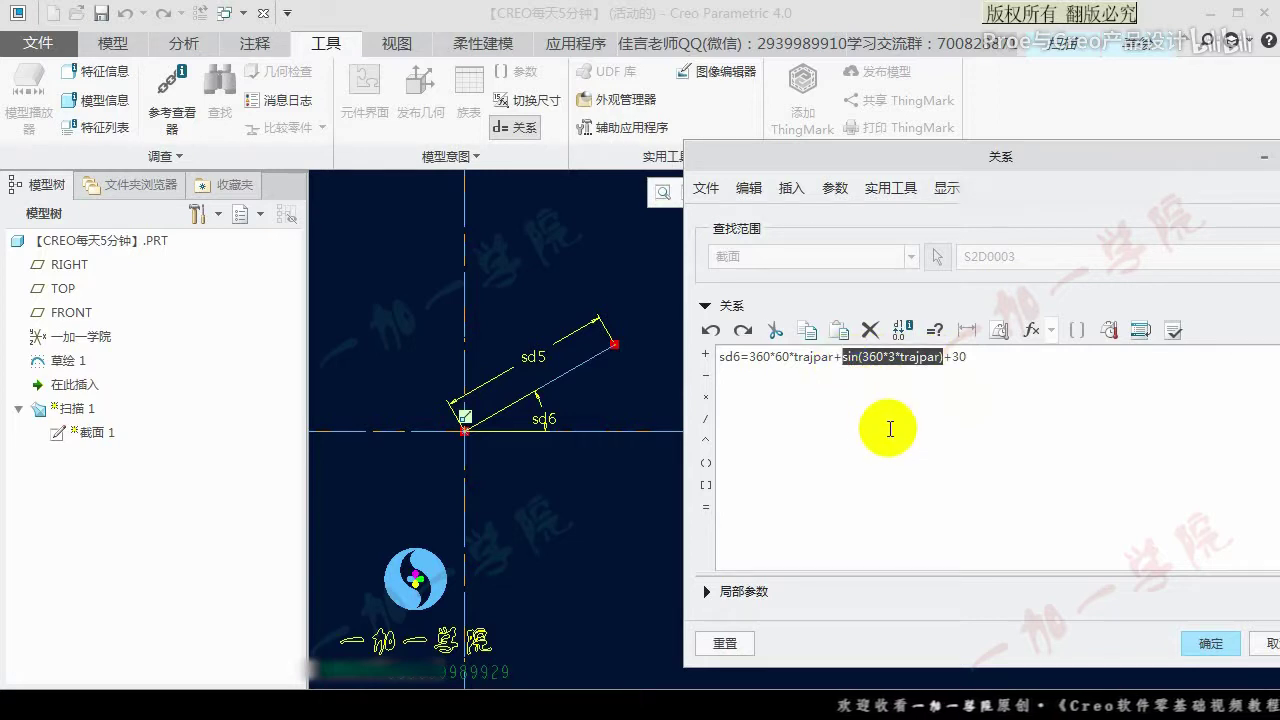
mouse_move(797, 368)
mouse_down()
mouse_move(830, 367)
mouse_move(792, 352)
mouse_up()
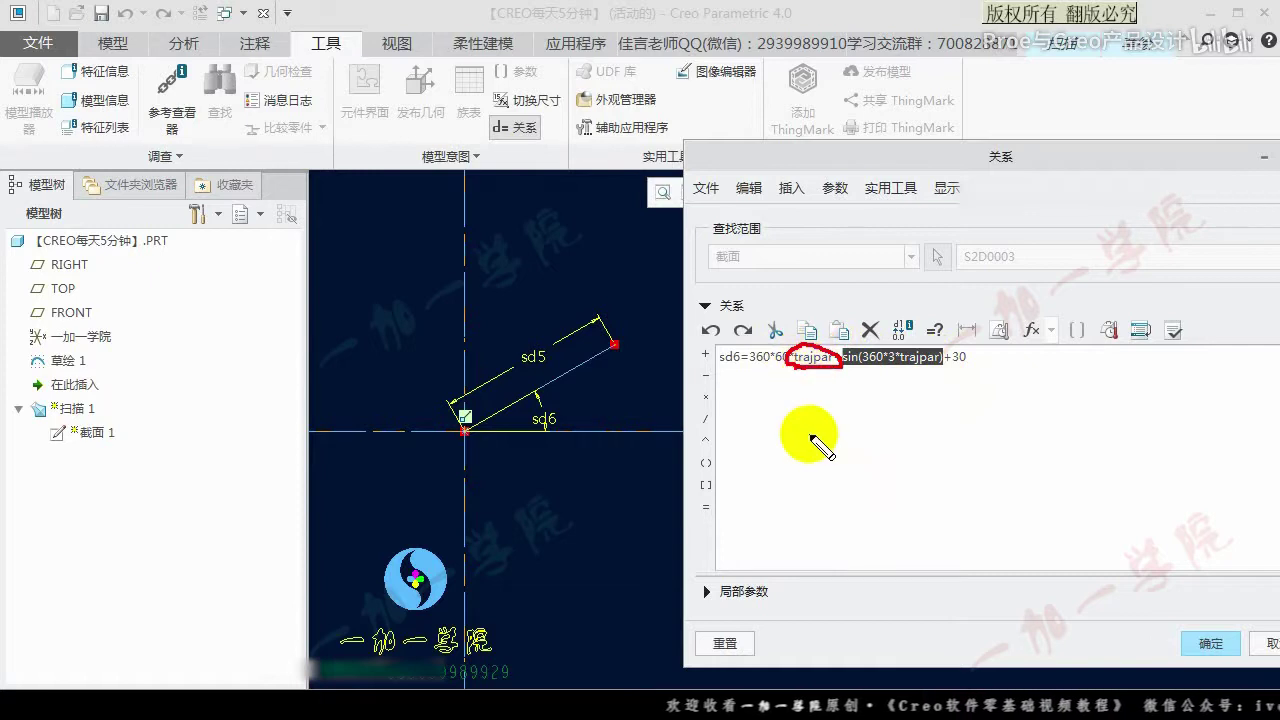
drag(755, 585, 1214, 281)
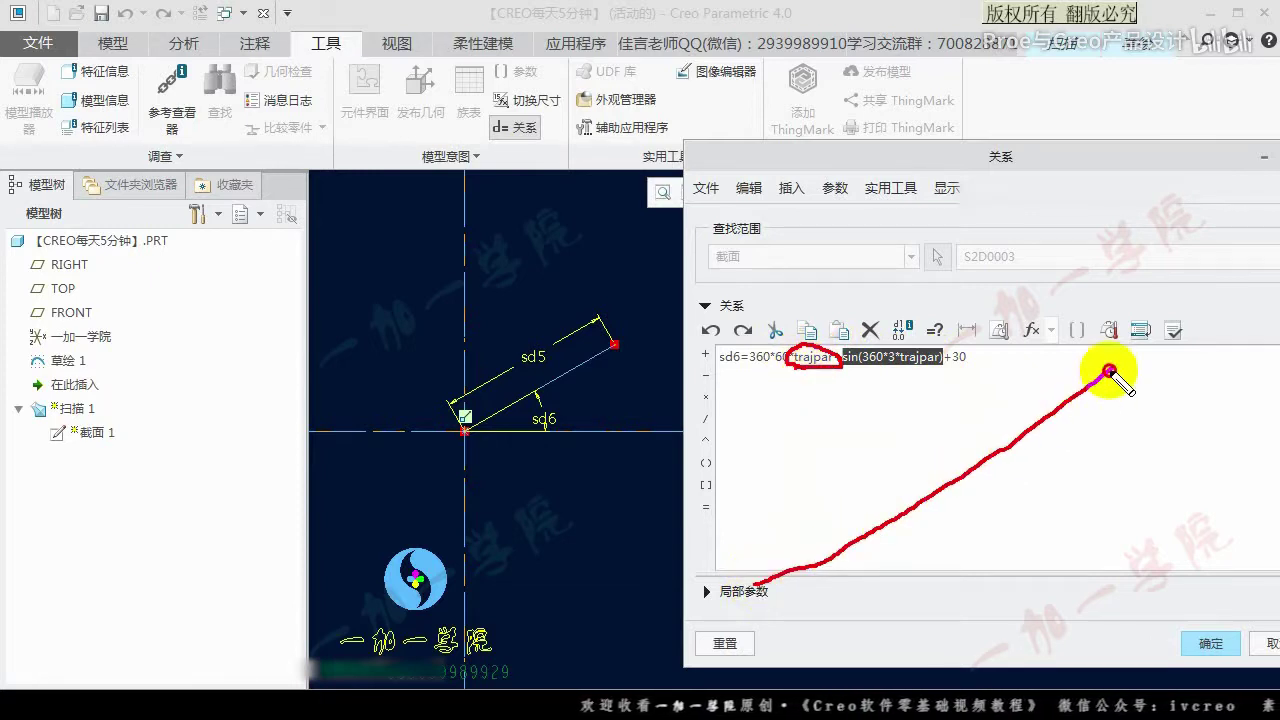
mouse_move(806, 577)
mouse_down()
mouse_move(932, 510)
mouse_move(1192, 310)
mouse_up()
key(Escape)
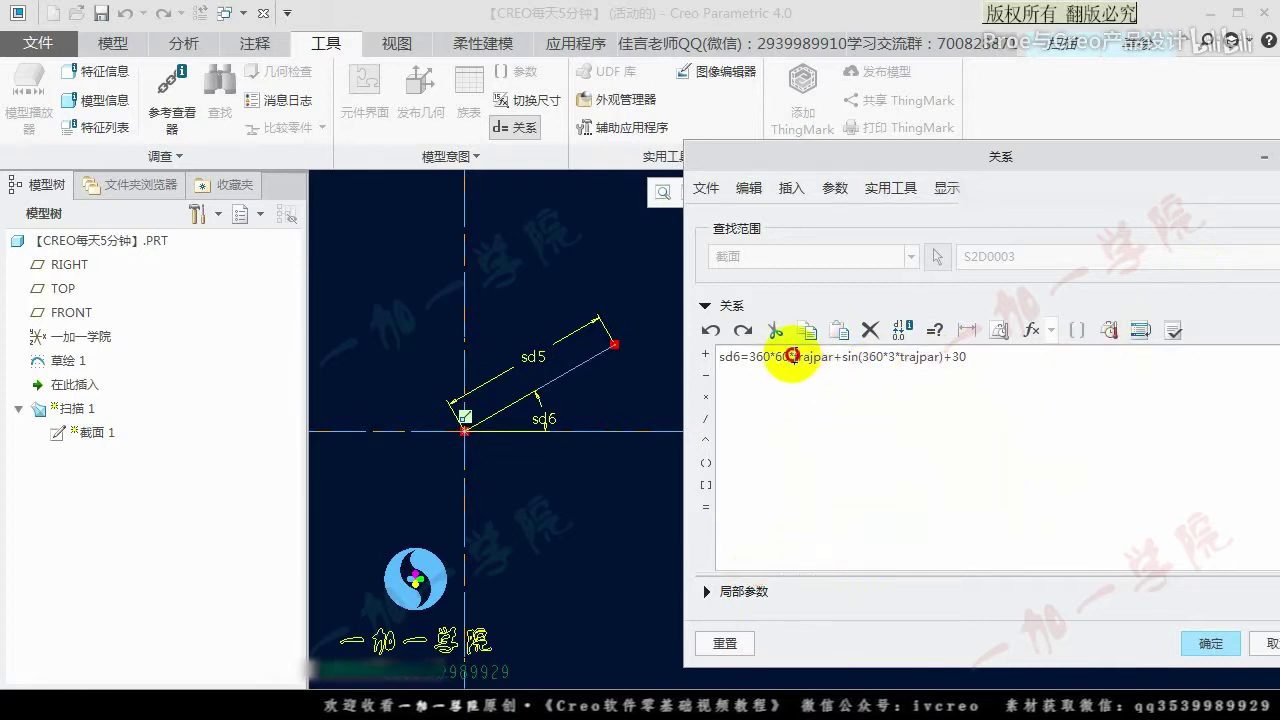
Wrap trajpar+sin(360*3*trajpar) in parentheses within the sd6 relation.
click(792, 355)
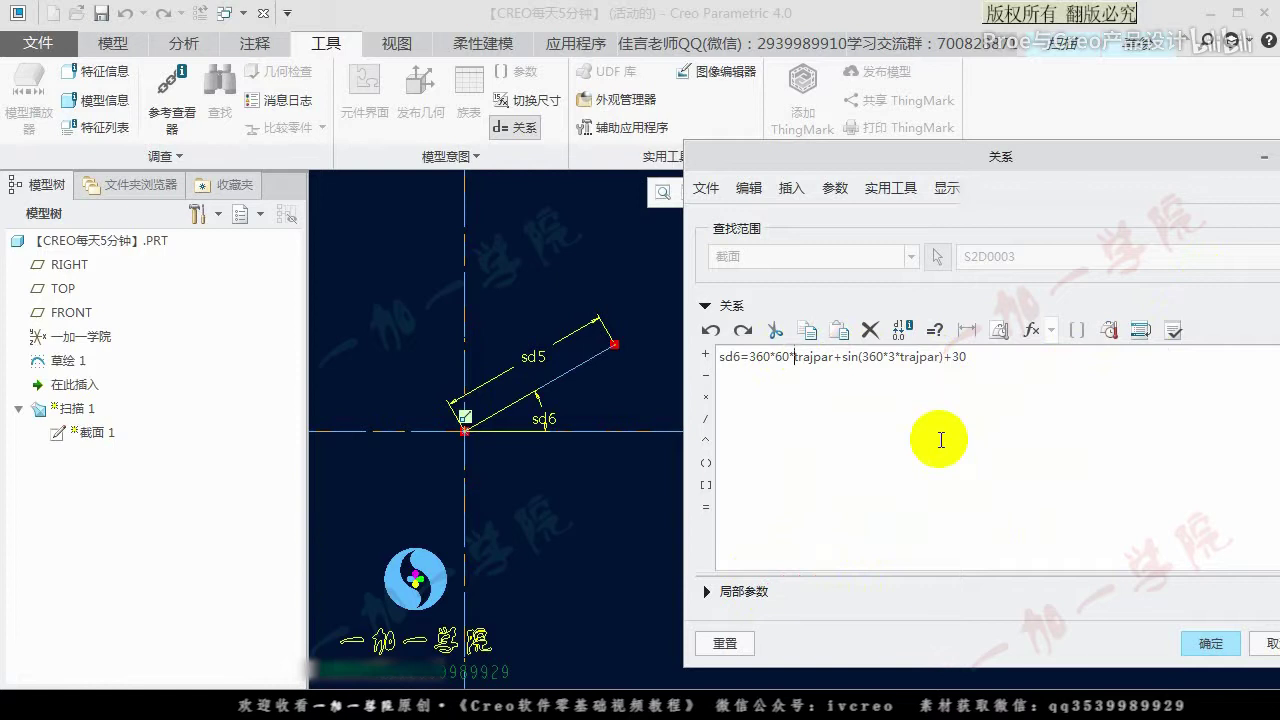
click(948, 356)
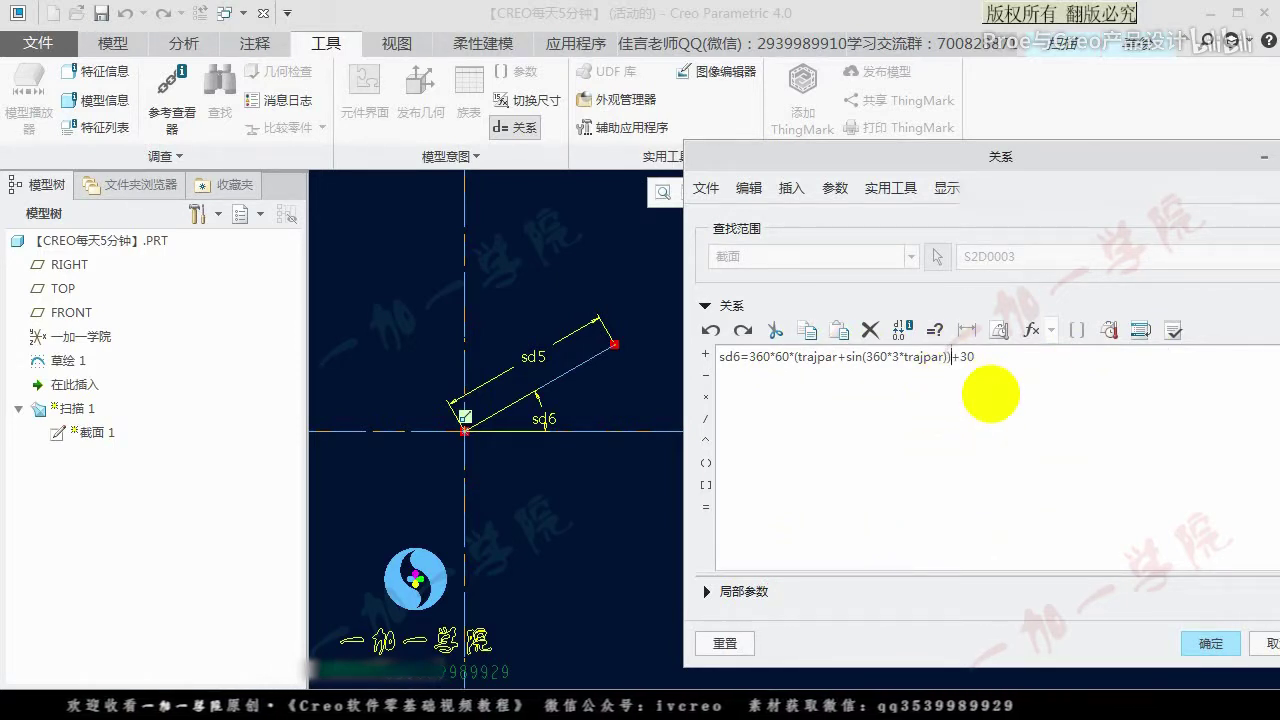
drag(797, 367, 948, 371)
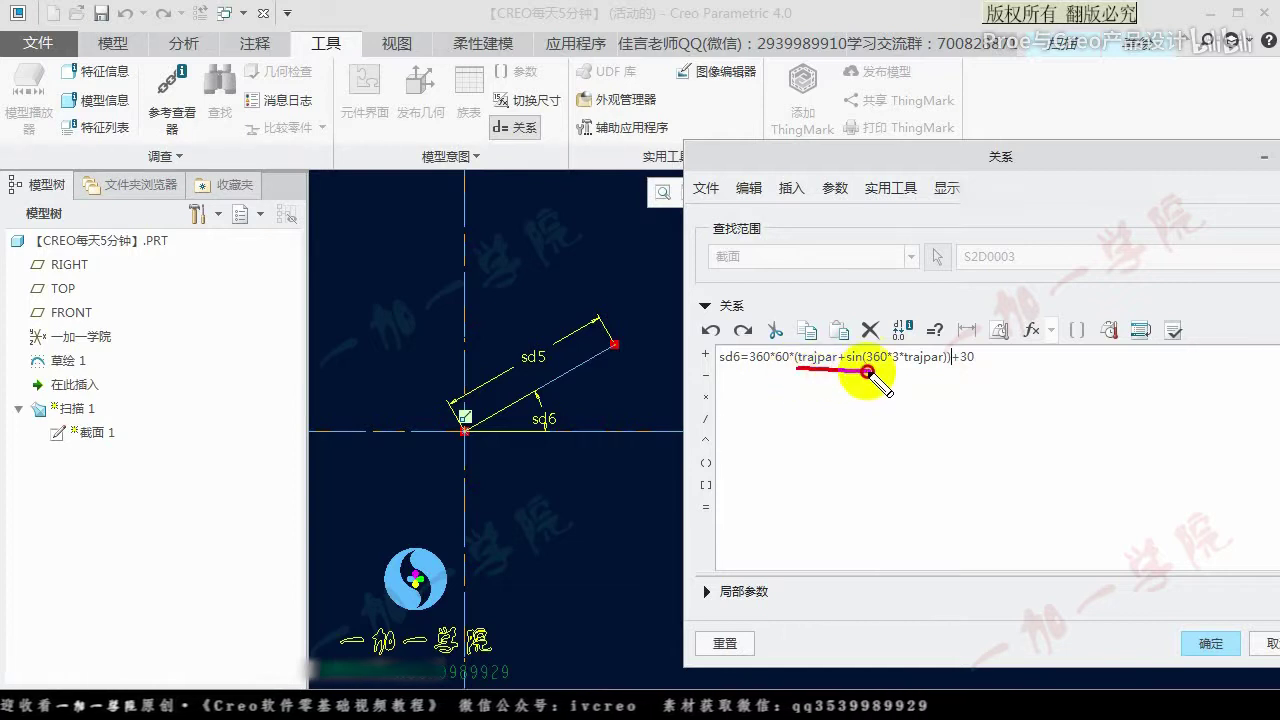
drag(183, 545, 1113, 113)
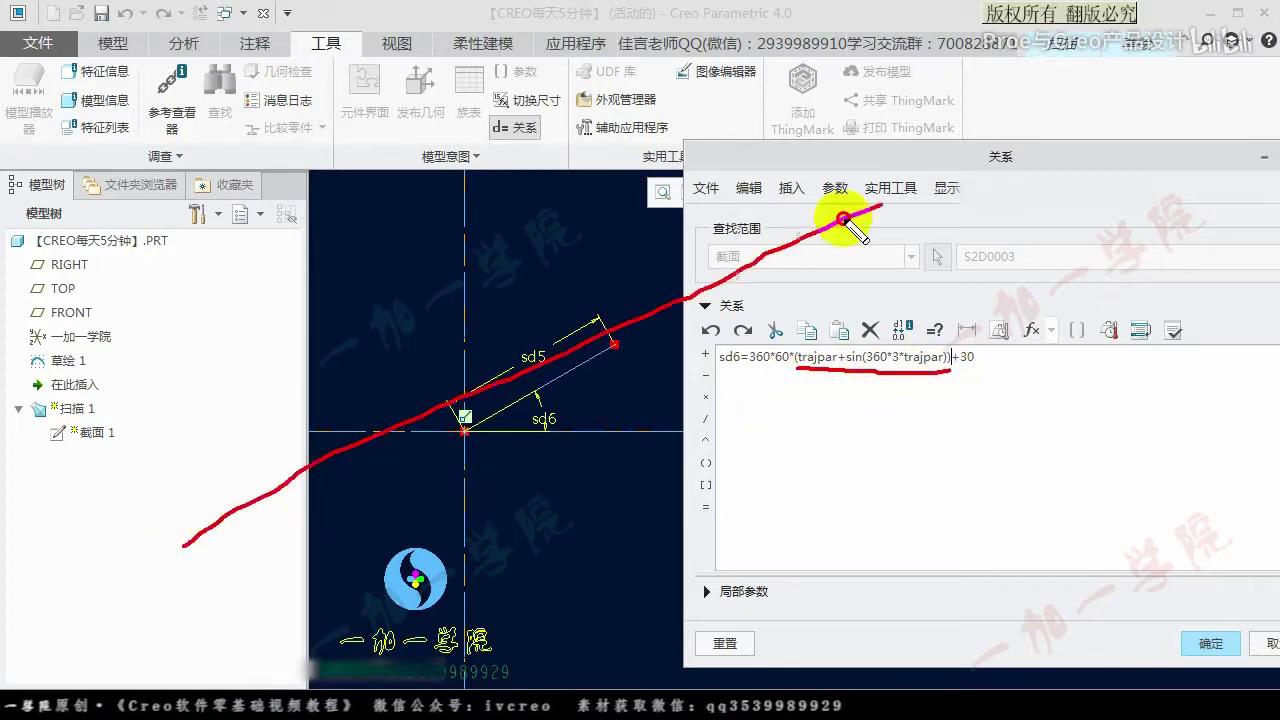
drag(275, 490, 970, 150)
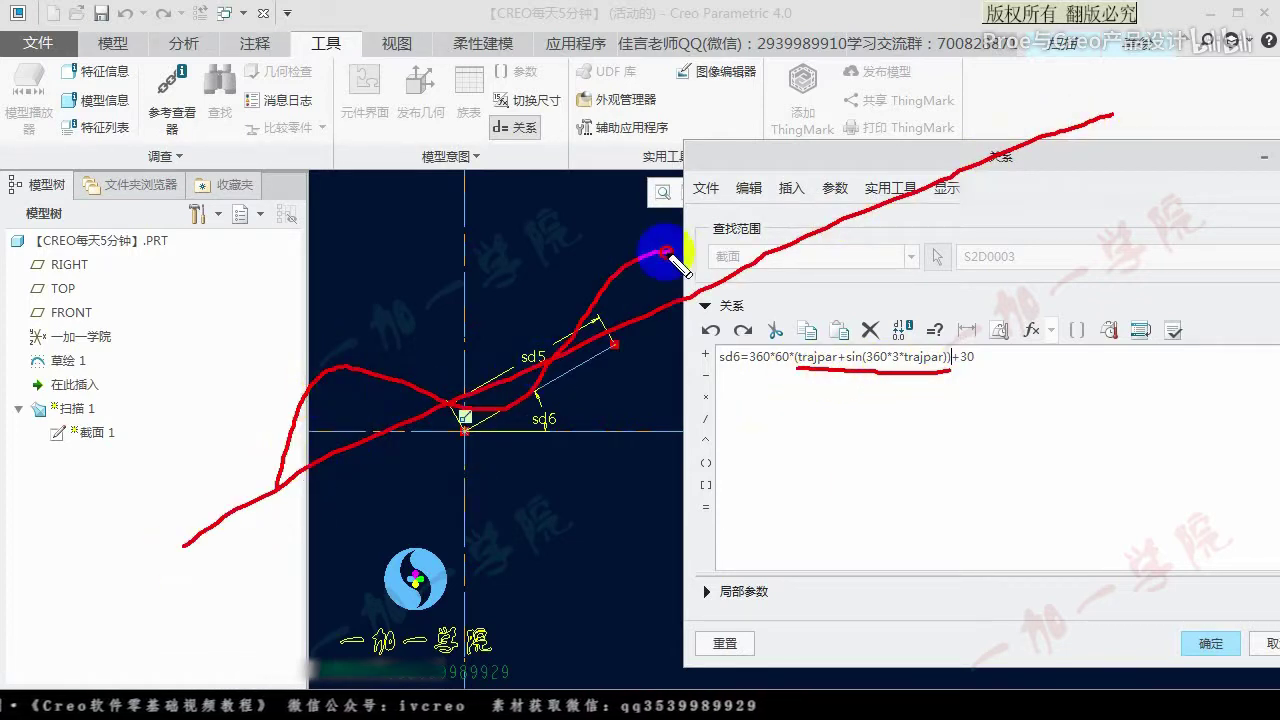
key(Escape)
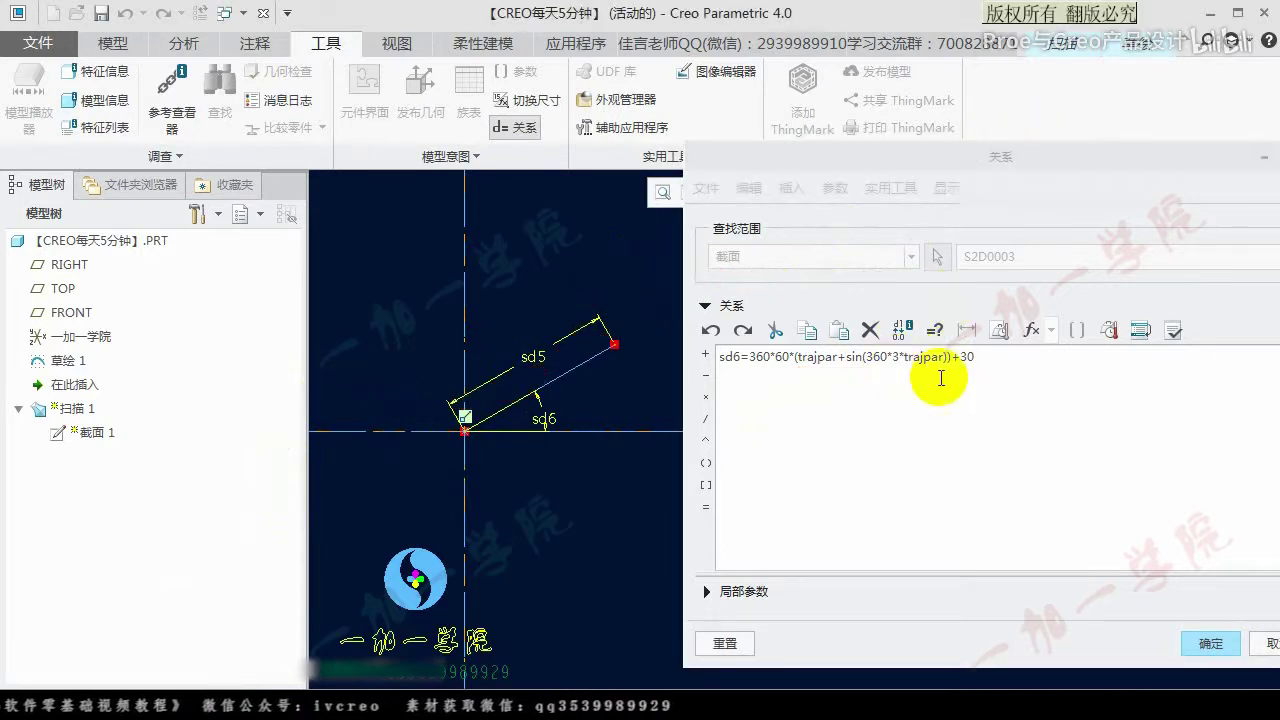
drag(798, 367, 940, 373)
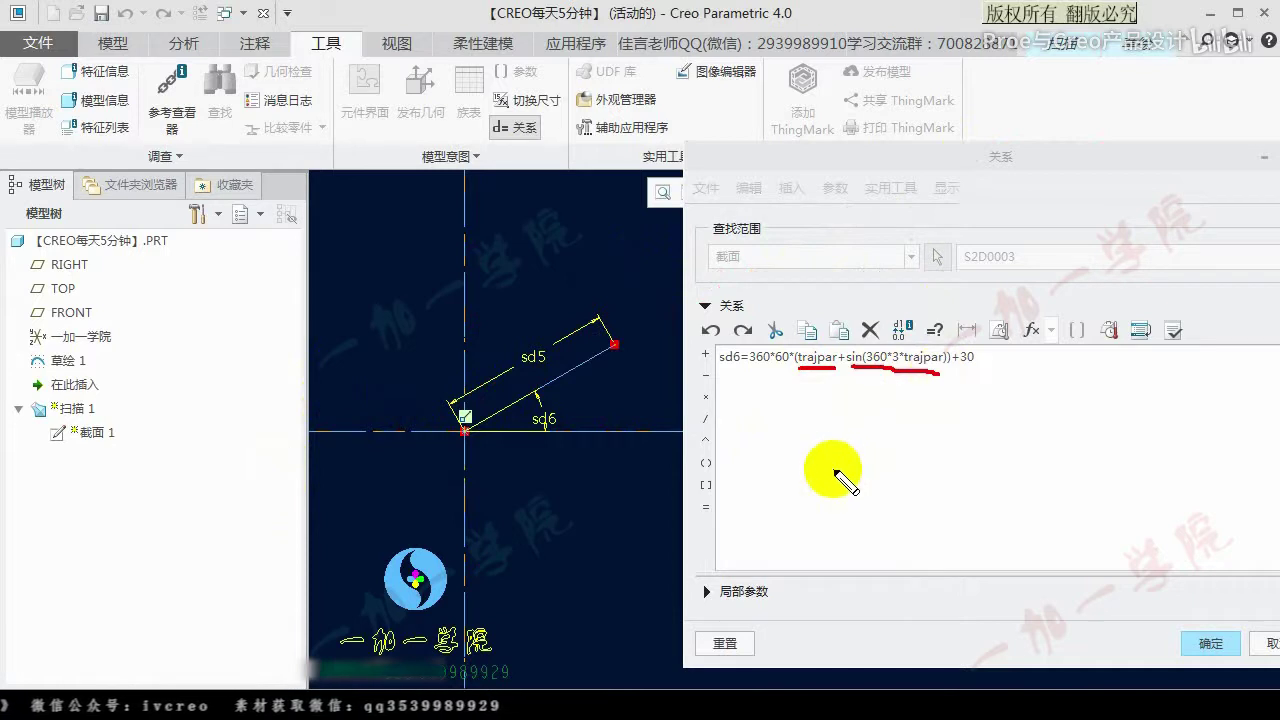
drag(843, 455, 836, 500)
drag(895, 455, 905, 505)
Accept sd6=360*60*(trajpar+sin(360*3*trajpar)*0.03)+30 and return to the sketch.
key(Escape)
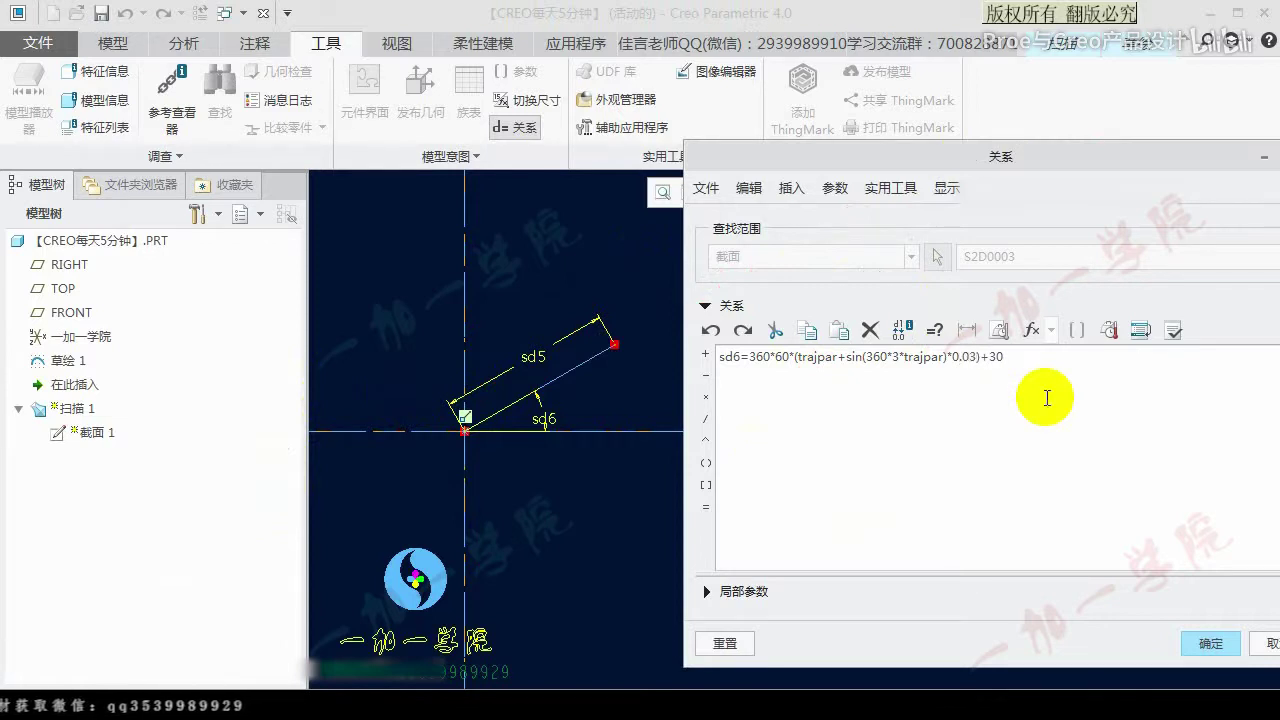
drag(1050, 156, 965, 151)
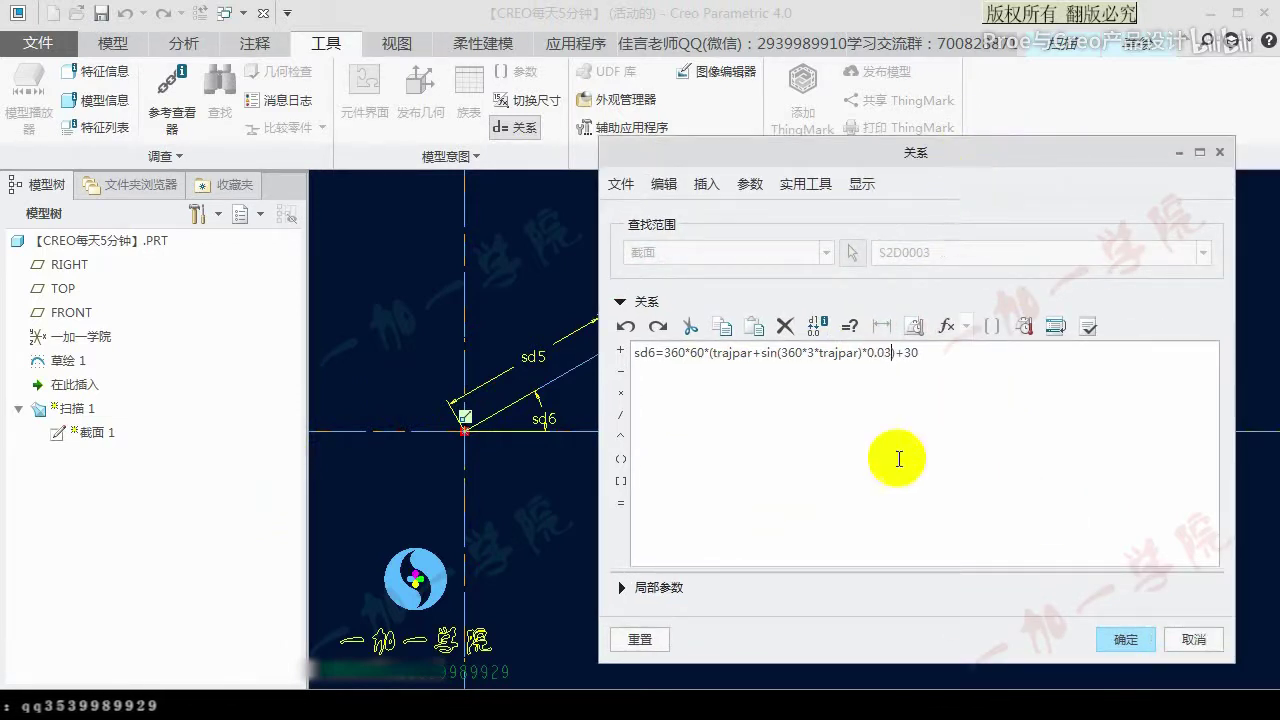
drag(708, 363, 895, 365)
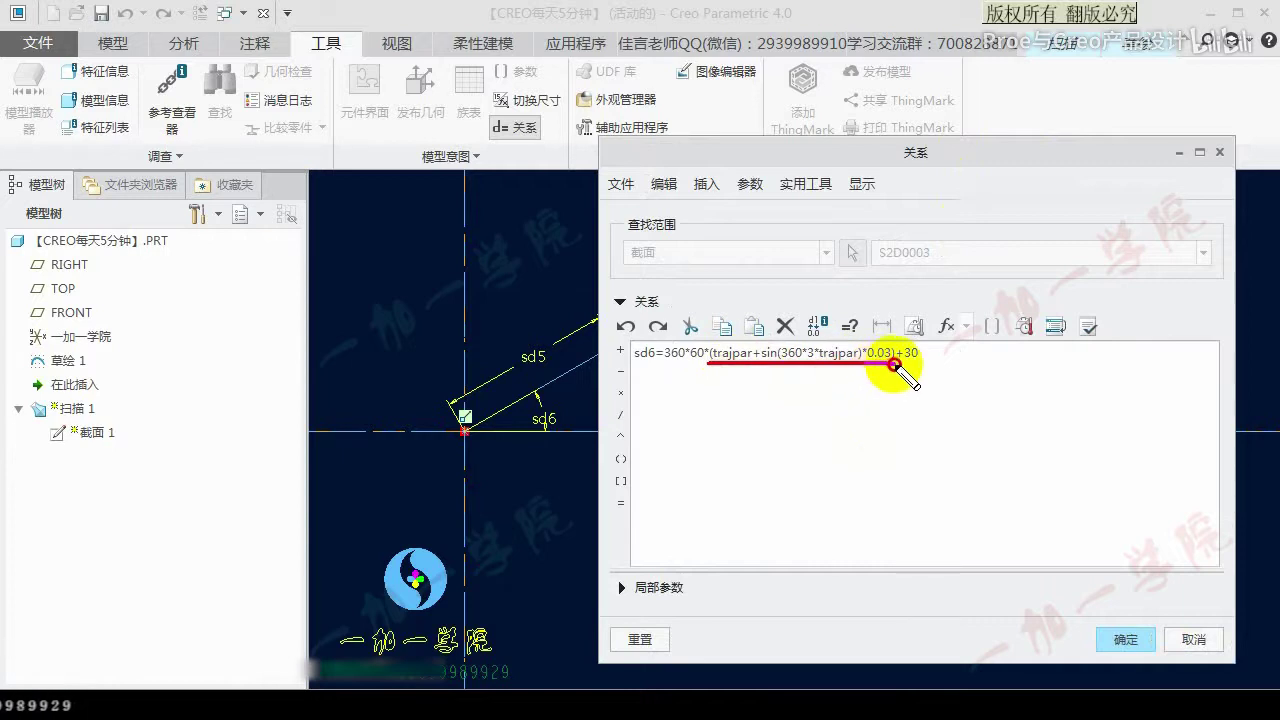
mouse_move(838, 475)
mouse_down()
mouse_move(833, 372)
mouse_move(858, 390)
mouse_move(829, 376)
mouse_up()
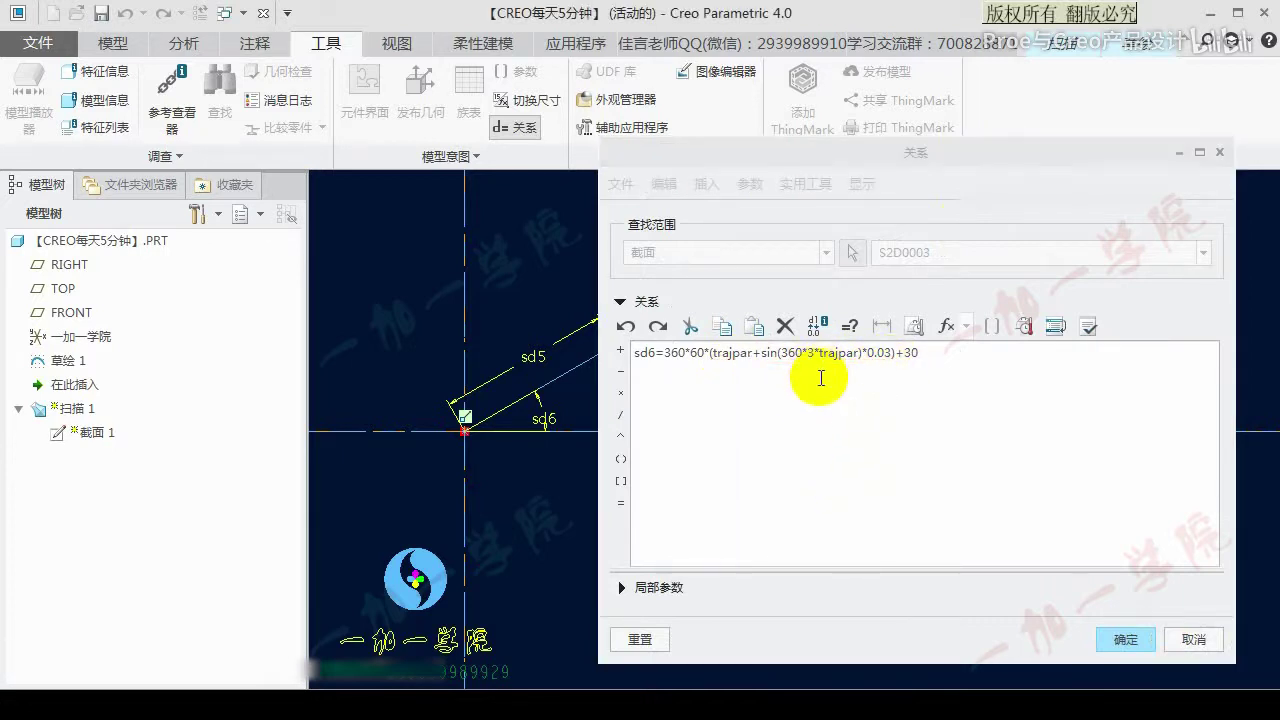
click(1126, 639)
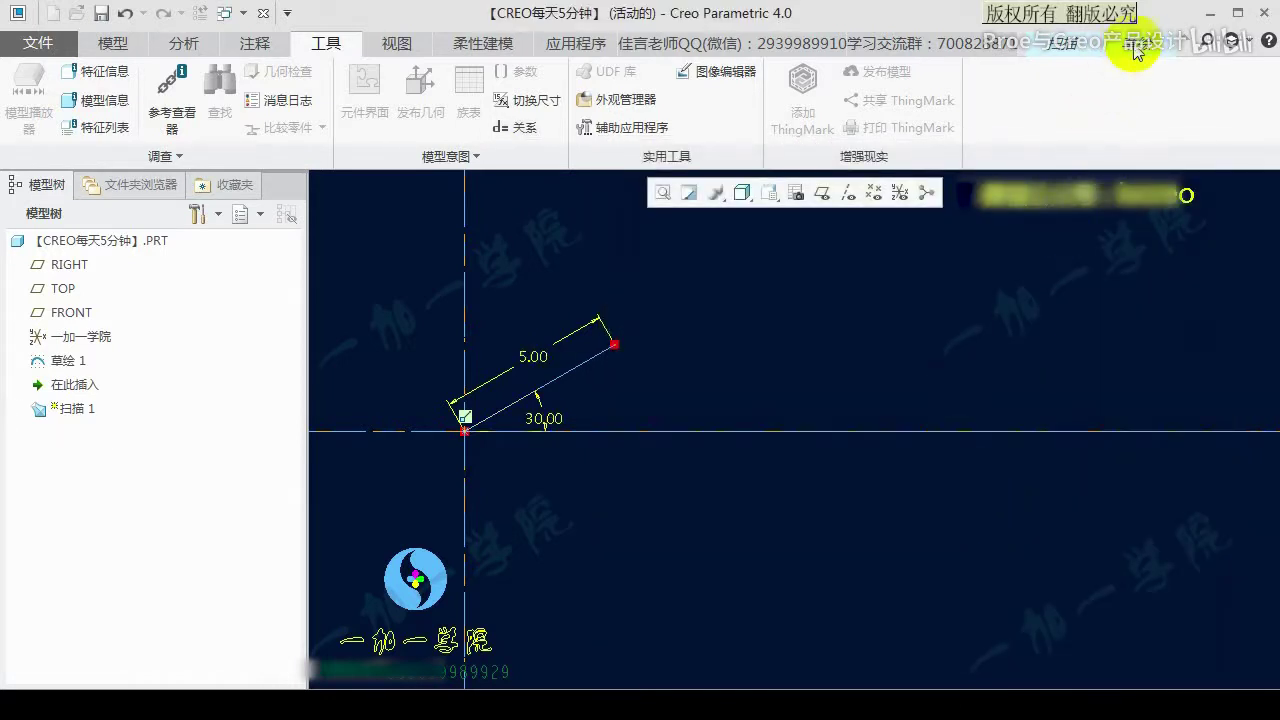
Preview the sweep as a toothed ring, orbit it, then reopen the section sketch.
click(1133, 46)
click(1201, 90)
mouse_move(612, 492)
middle_down()
mouse_move(753, 522)
mouse_move(737, 414)
mouse_move(668, 378)
middle_up()
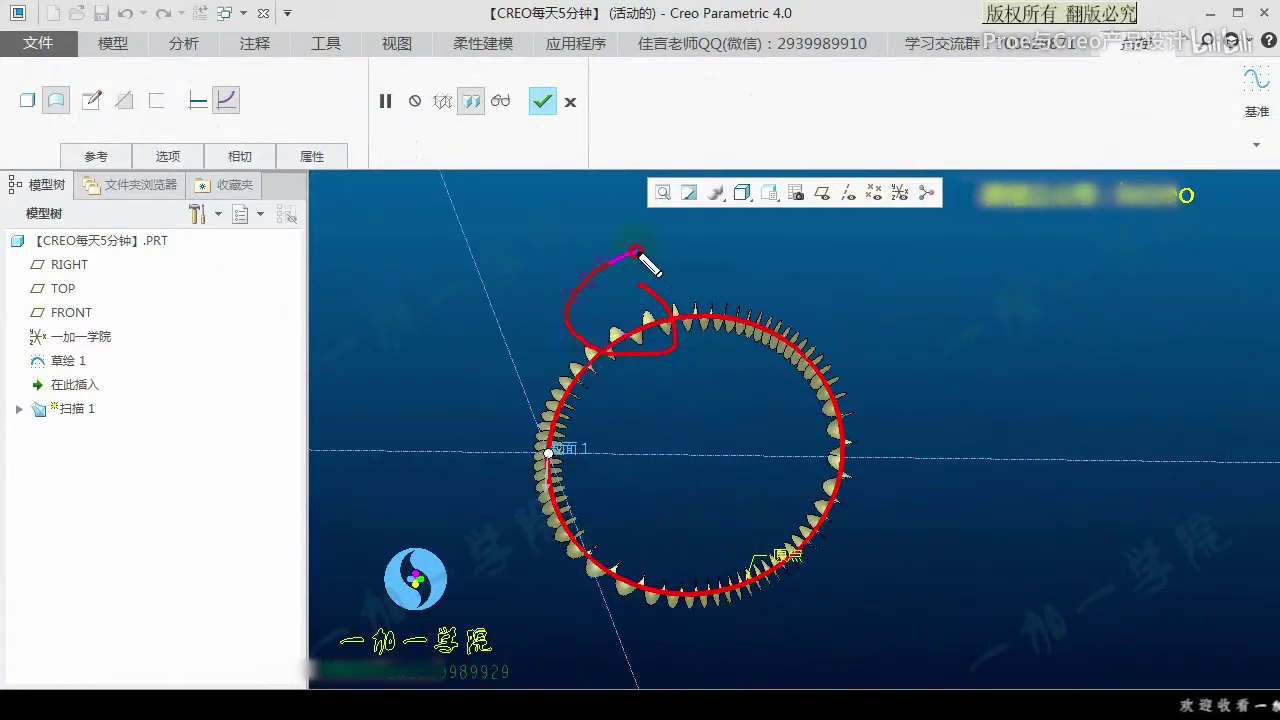
drag(806, 470, 845, 490)
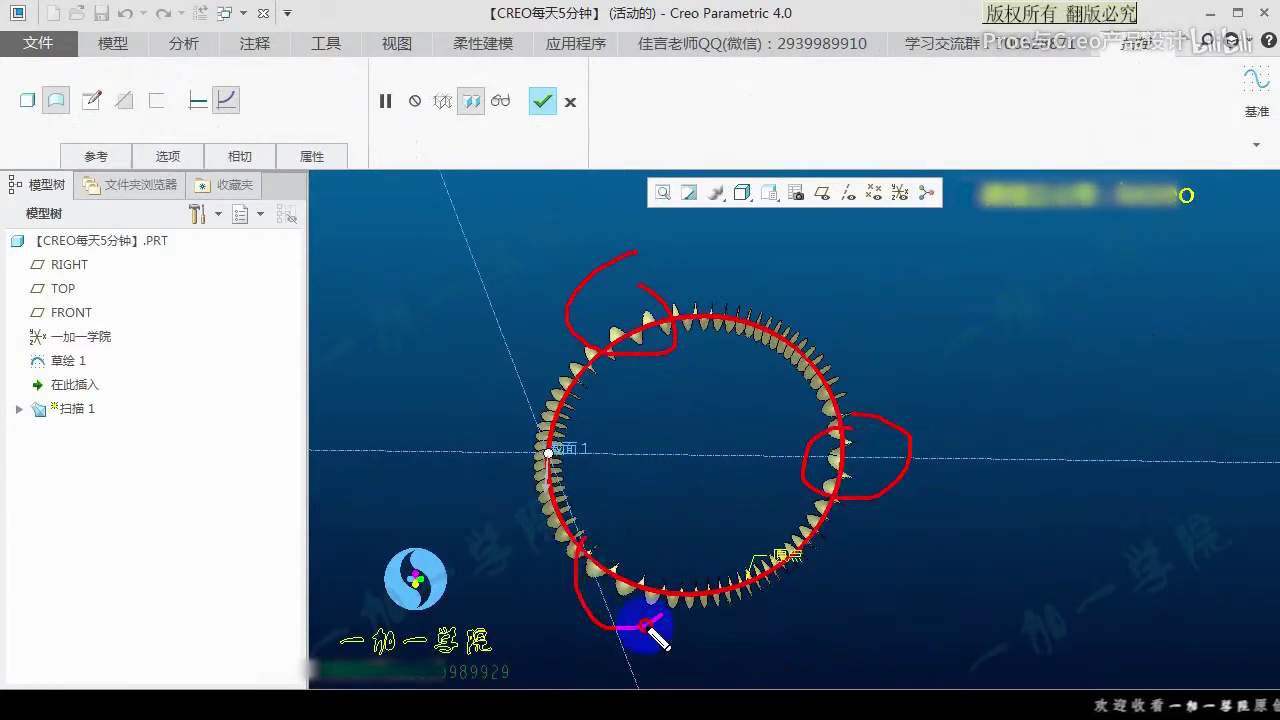
key(Escape)
mouse_move(712, 513)
middle_down()
mouse_move(735, 488)
mouse_move(685, 474)
middle_up()
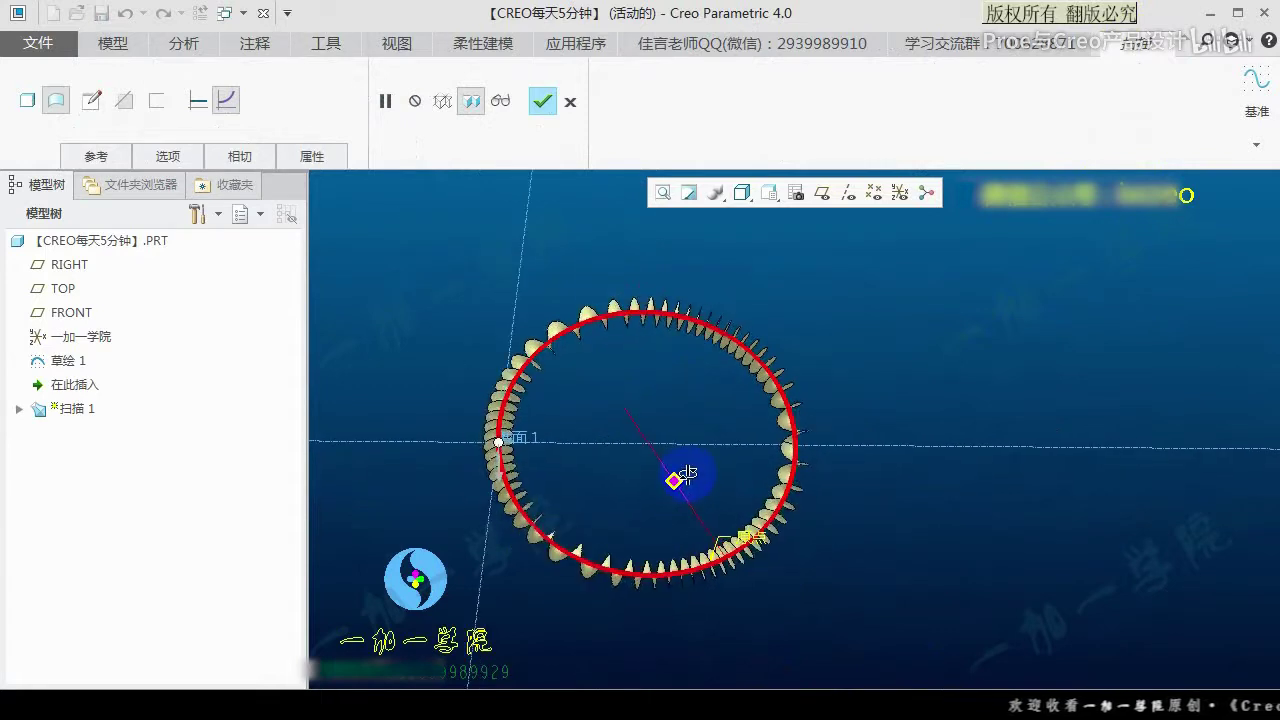
click(93, 100)
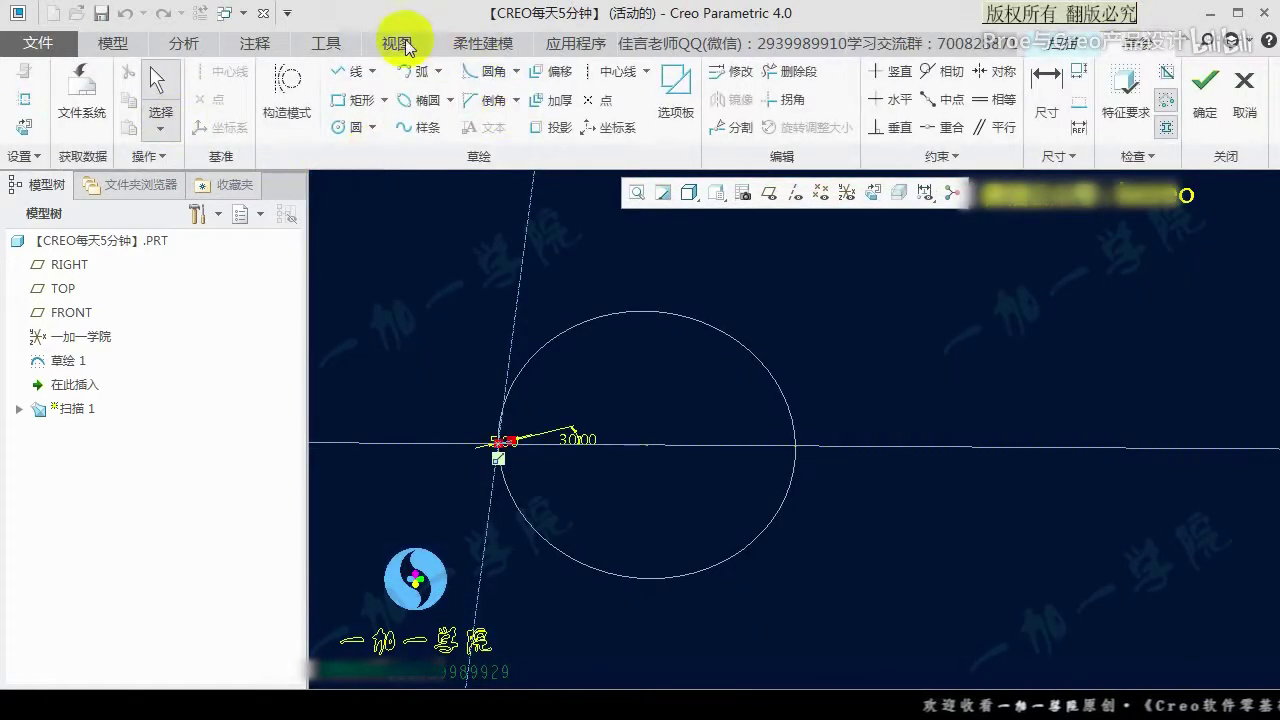
Review the sd6 relation in the Relations editor and accept it.
click(326, 43)
click(519, 127)
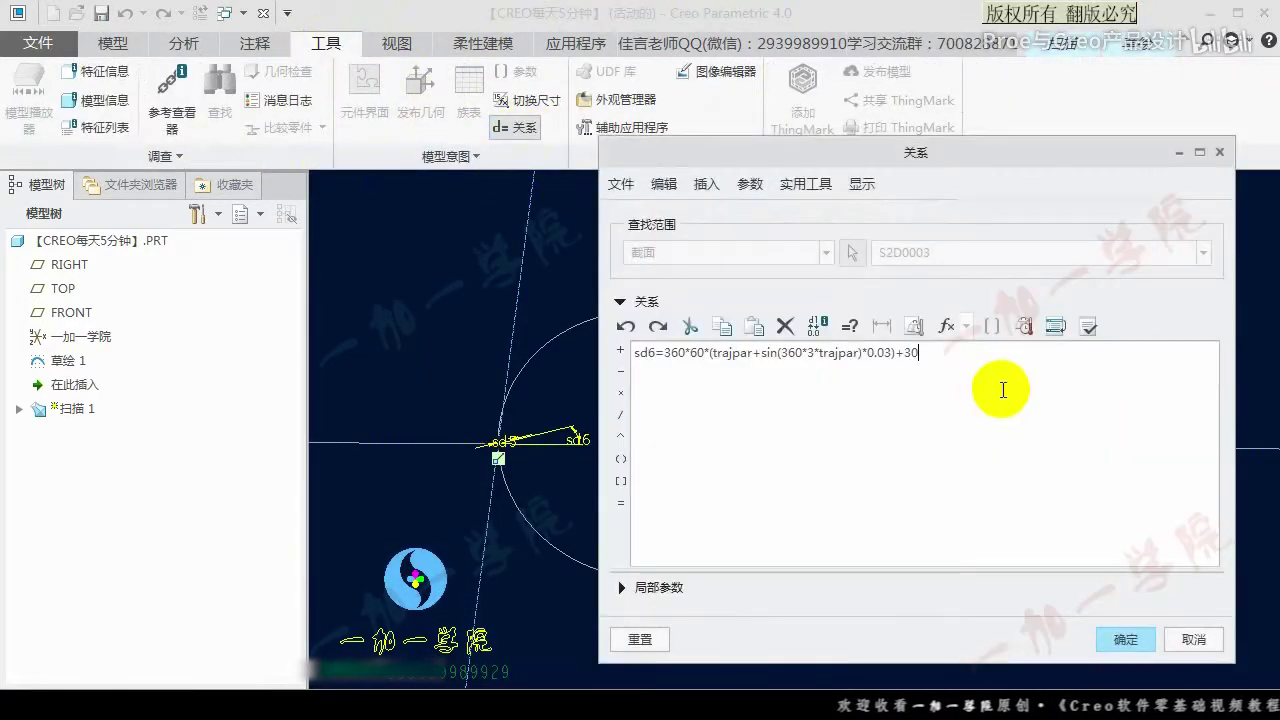
click(795, 372)
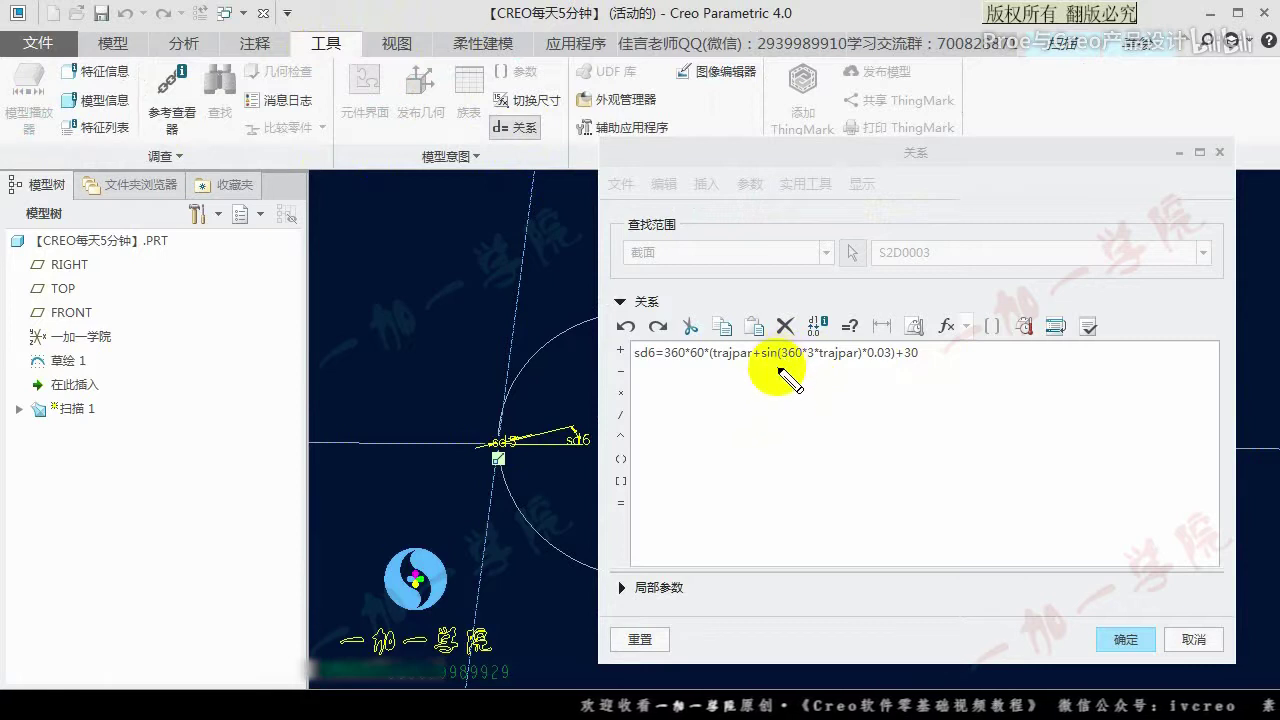
drag(871, 150, 886, 111)
mouse_move(874, 358)
mouse_down()
mouse_move(766, 386)
mouse_move(880, 358)
mouse_up()
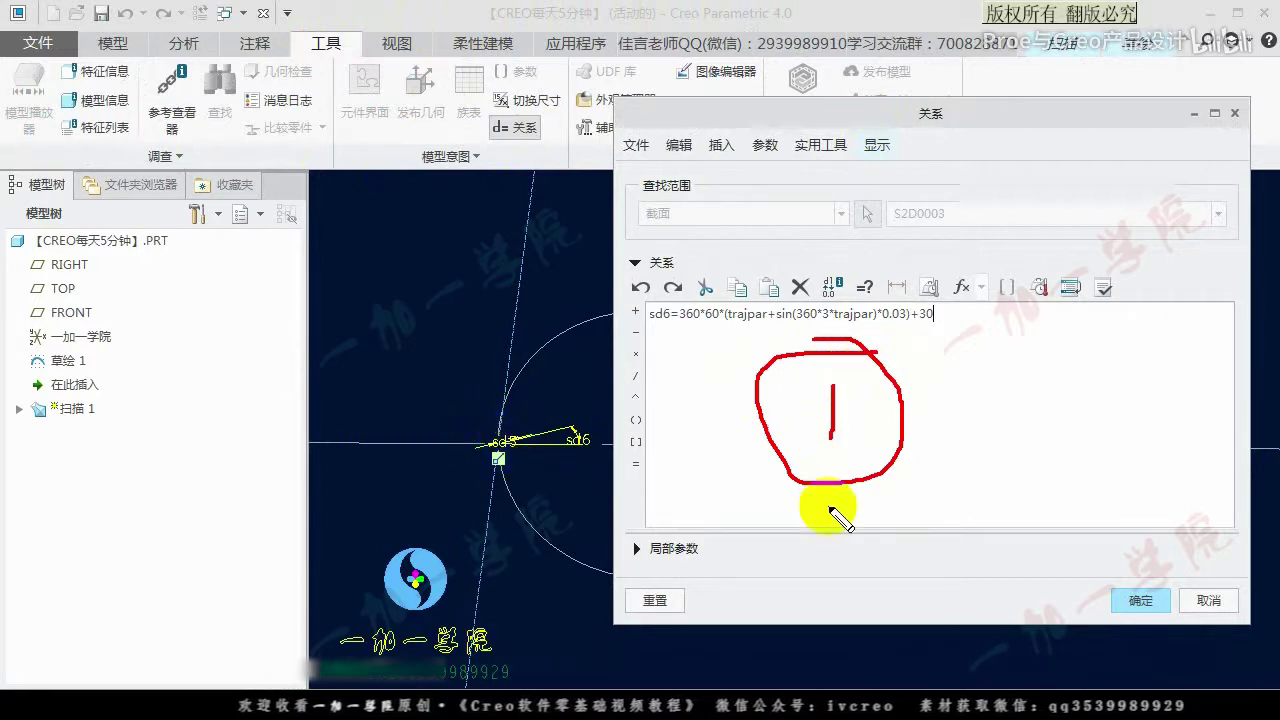
key(Escape)
mouse_move(714, 329)
mouse_down()
mouse_move(829, 337)
mouse_move(966, 277)
mouse_move(905, 347)
mouse_move(916, 353)
mouse_up()
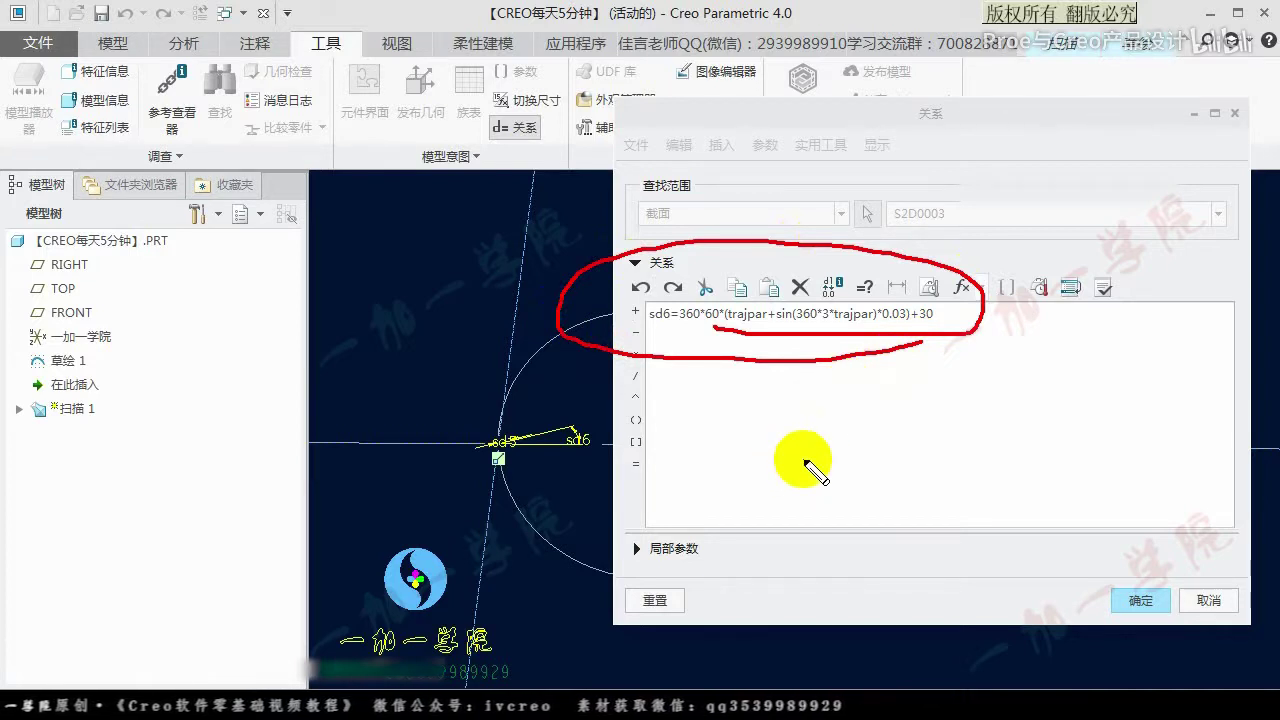
drag(163, 484, 1000, 205)
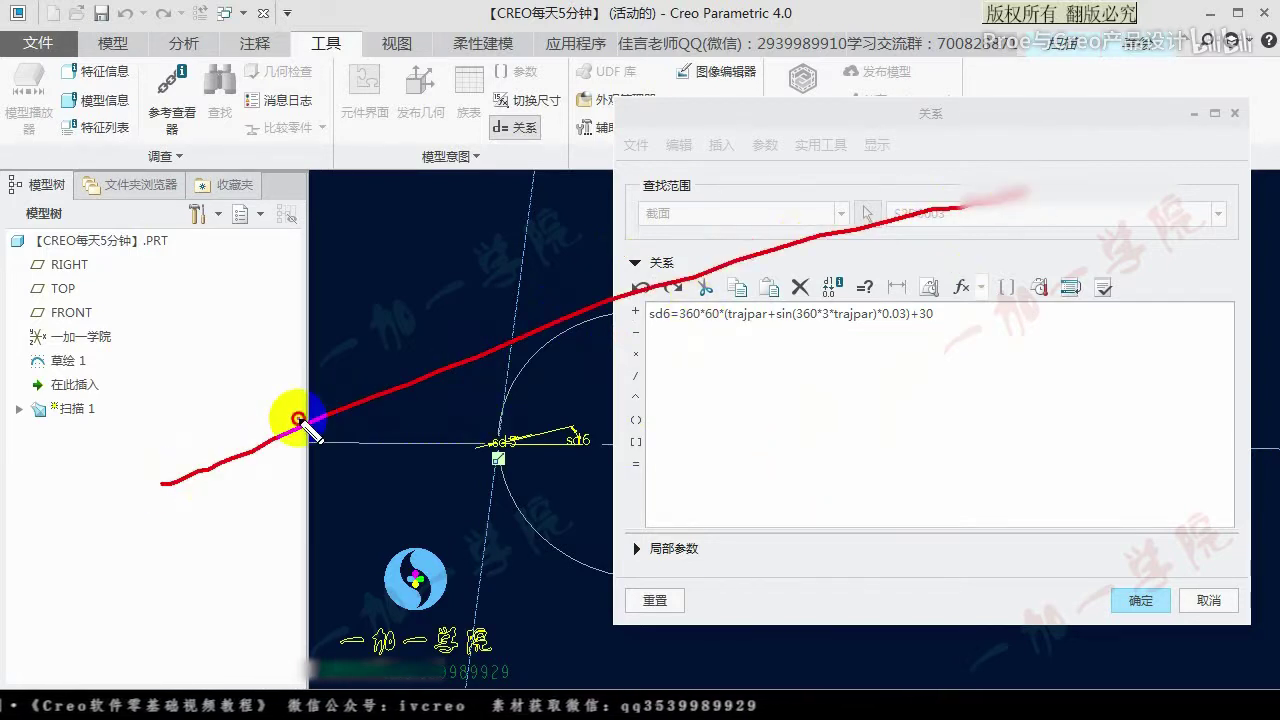
mouse_move(288, 432)
mouse_down()
mouse_move(470, 250)
mouse_move(743, 371)
mouse_move(737, 251)
mouse_move(846, 229)
mouse_move(1091, 129)
mouse_move(1194, 157)
mouse_up()
key(Escape)
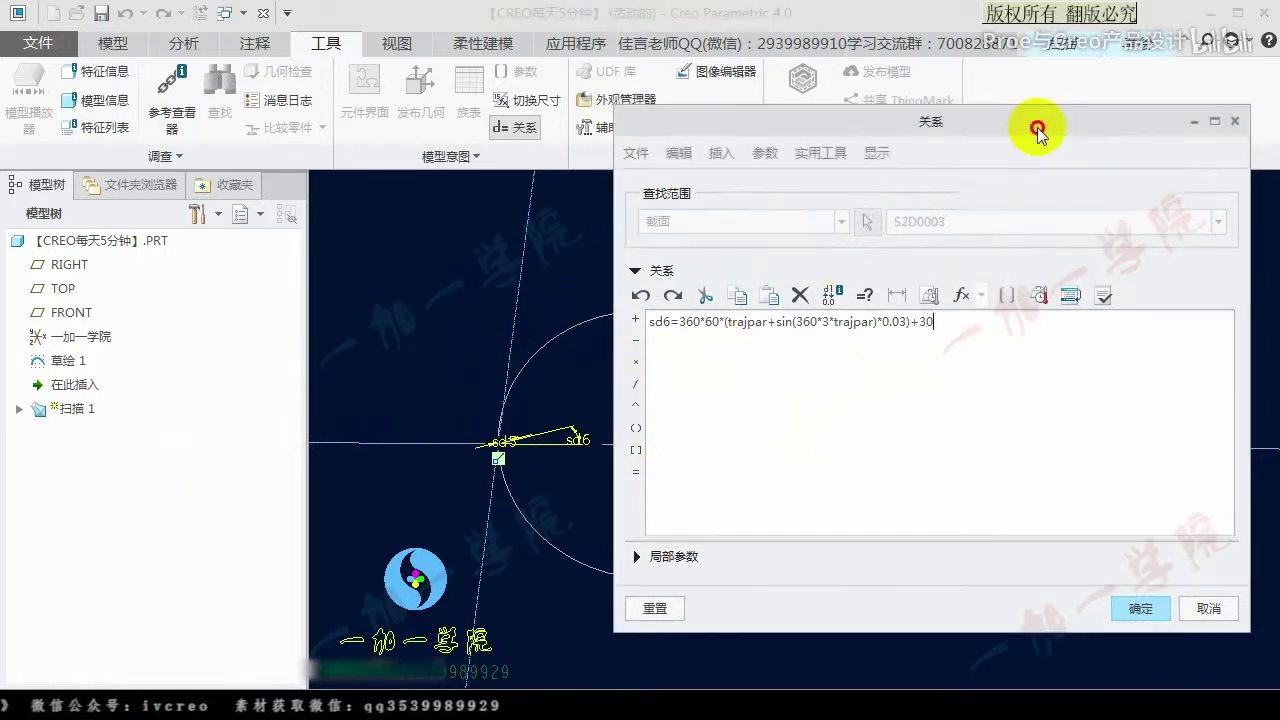
click(1136, 610)
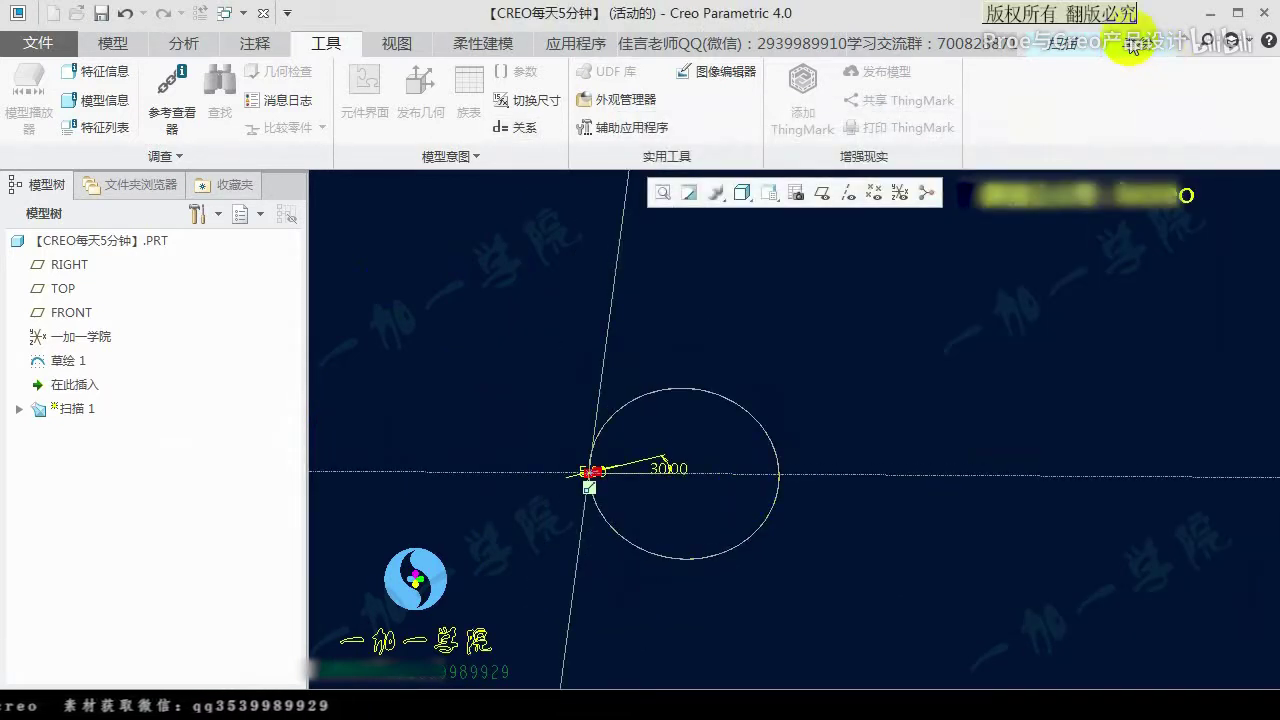
Finish the section sketch and complete the sweep as a coiled spring ring.
click(1205, 88)
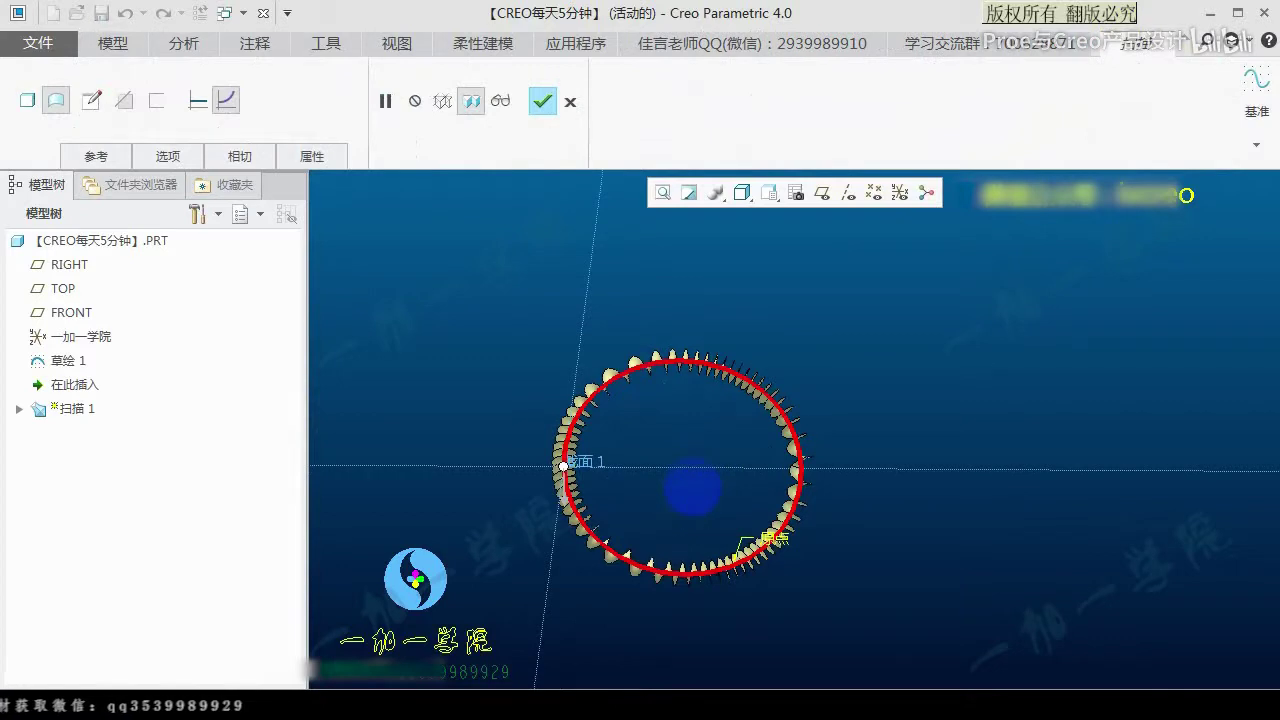
click(541, 101)
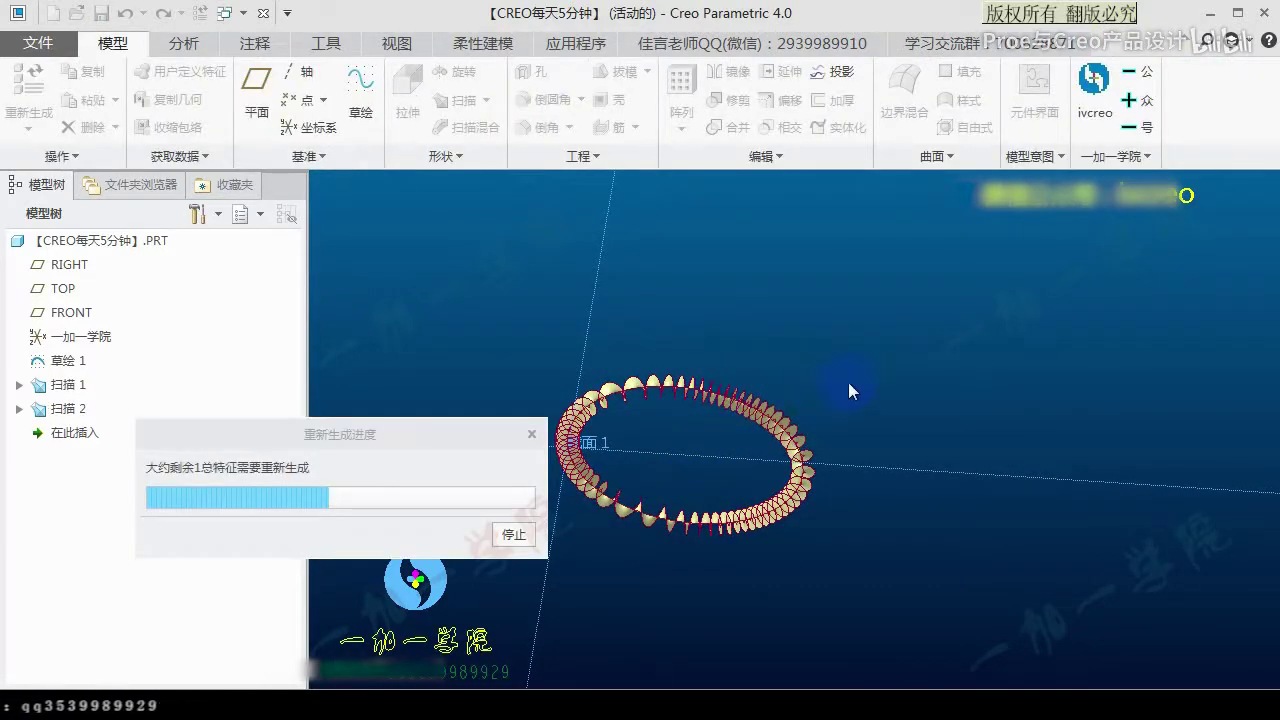
middle_drag(867, 370, 391, 423)
Hide the earlier sweep 扫描 1 and the trajectory sketch 草绘 1.
click(65, 386)
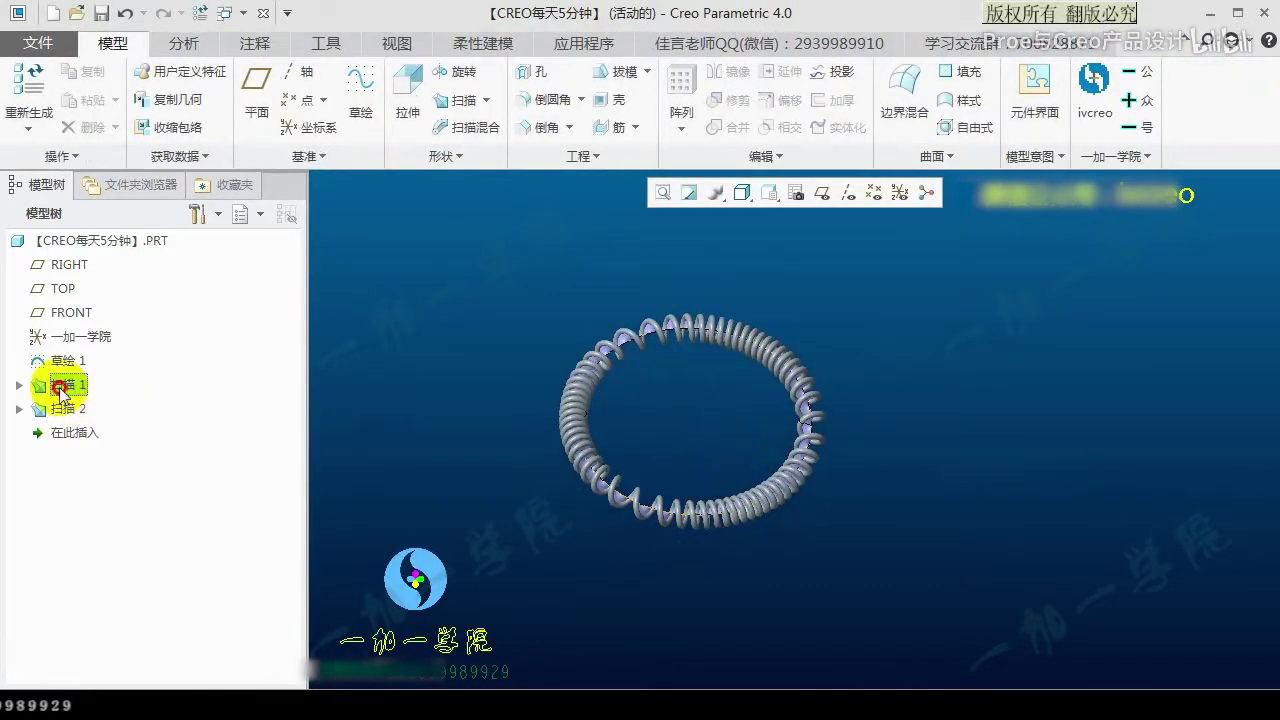
click(96, 321)
middle_drag(743, 385, 680, 406)
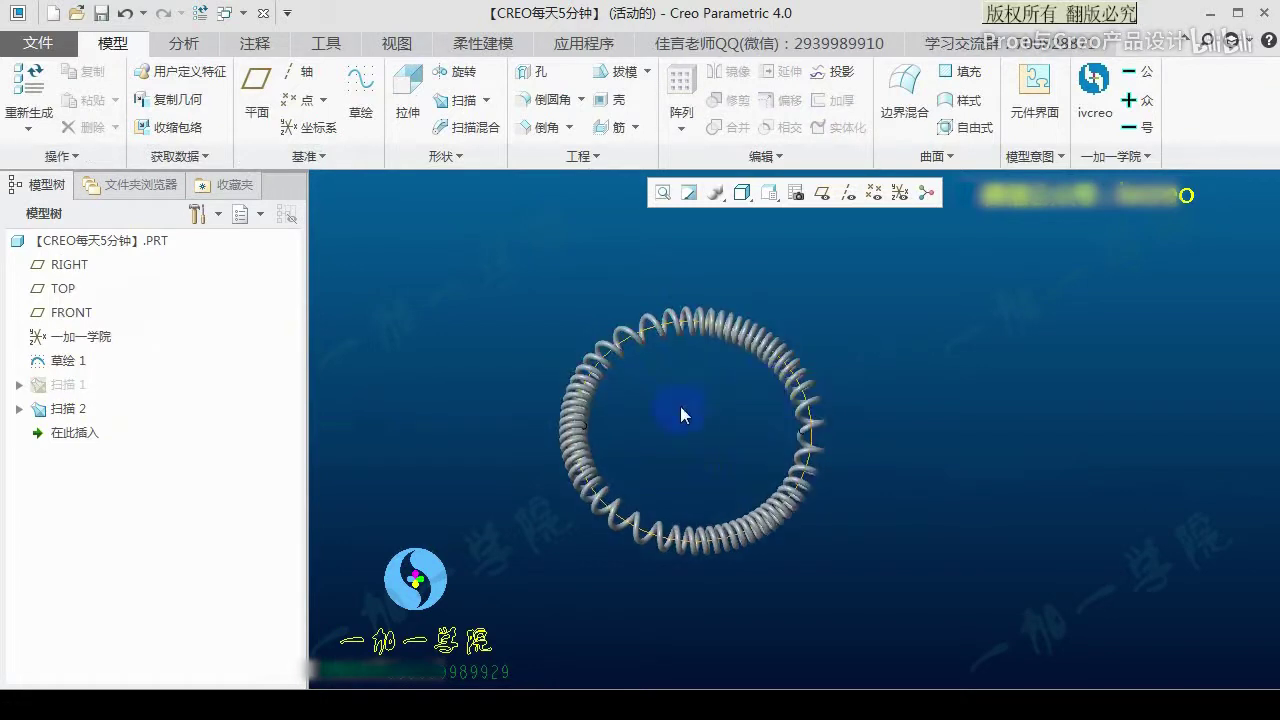
click(62, 360)
click(96, 268)
Orbit the spring ring to inspect its wavy coils from several angles.
mouse_move(715, 445)
middle_down()
mouse_move(775, 483)
mouse_move(772, 496)
mouse_move(728, 474)
mouse_move(808, 477)
mouse_move(778, 495)
middle_up()
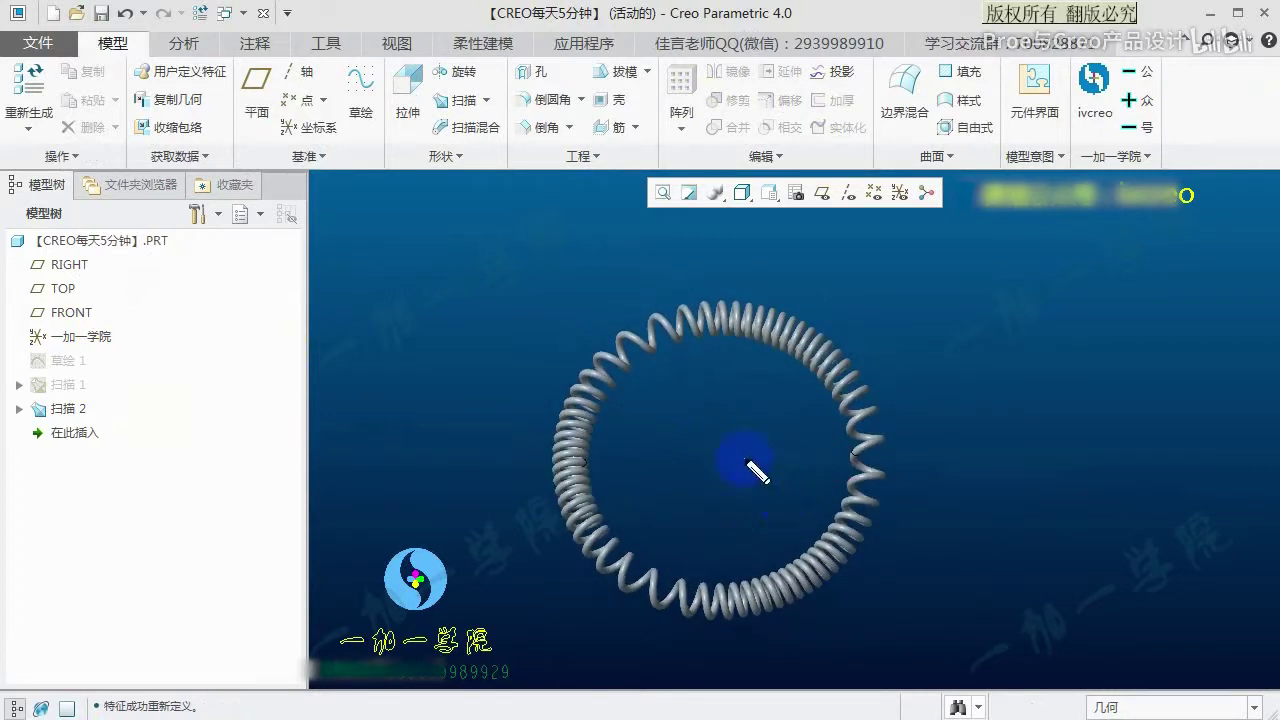
drag(567, 385, 890, 527)
mouse_move(732, 429)
middle_down()
mouse_move(738, 446)
mouse_move(743, 423)
mouse_move(761, 425)
middle_up()
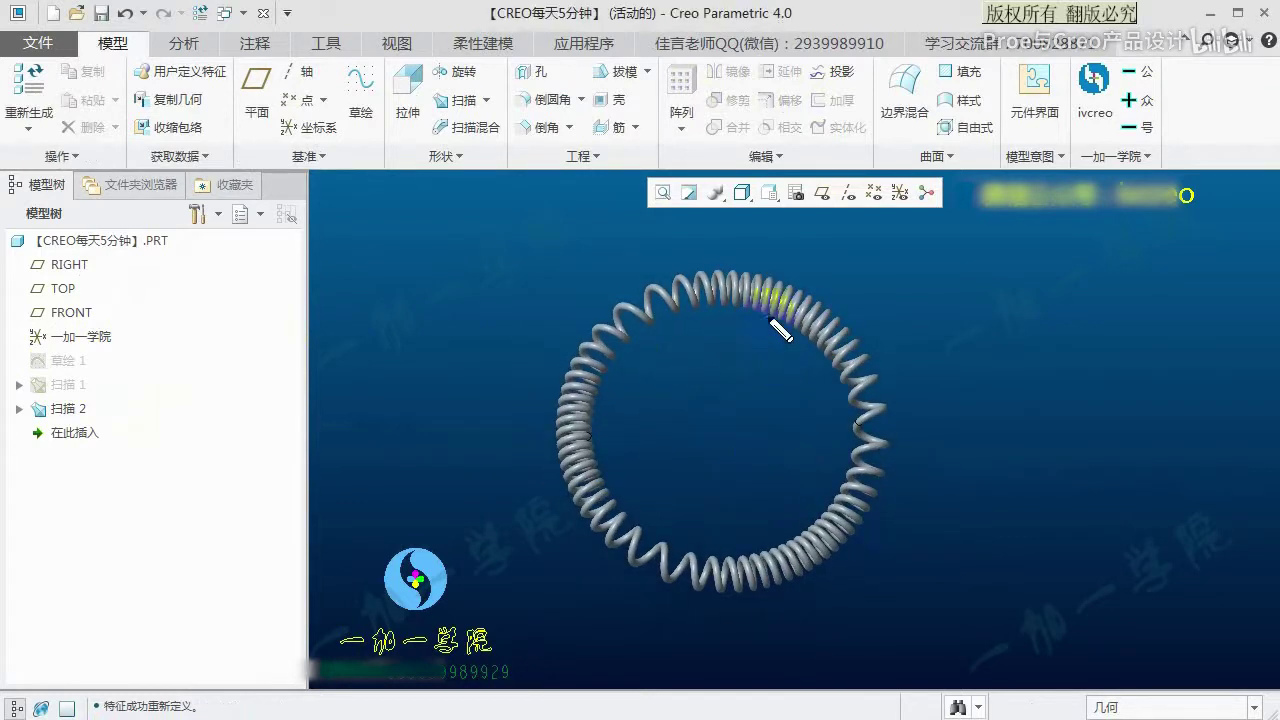
drag(588, 425, 857, 463)
middle_drag(743, 377, 717, 430)
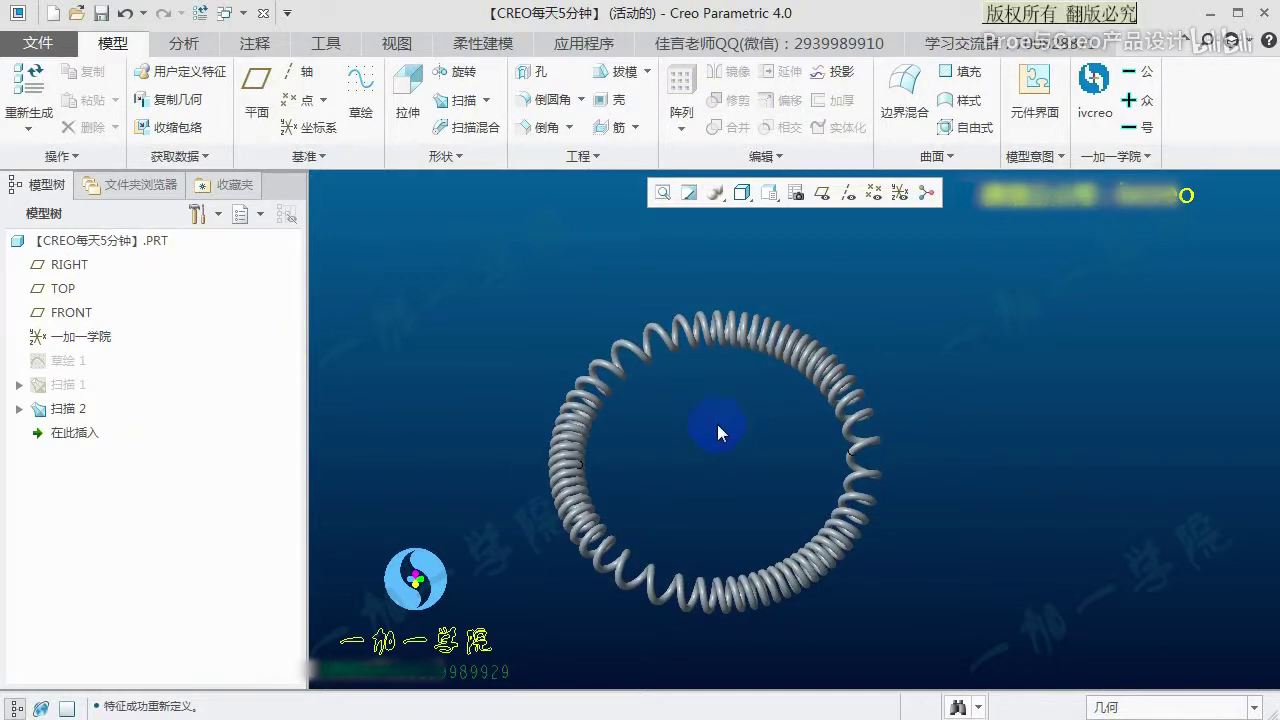